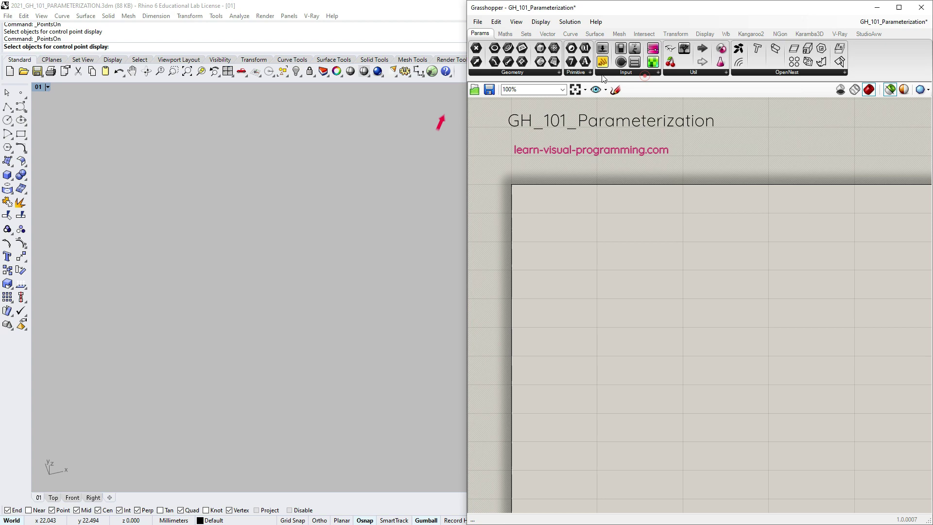
Step: Browse the Input, Primitive, Geometry and Util component groups
click(646, 74)
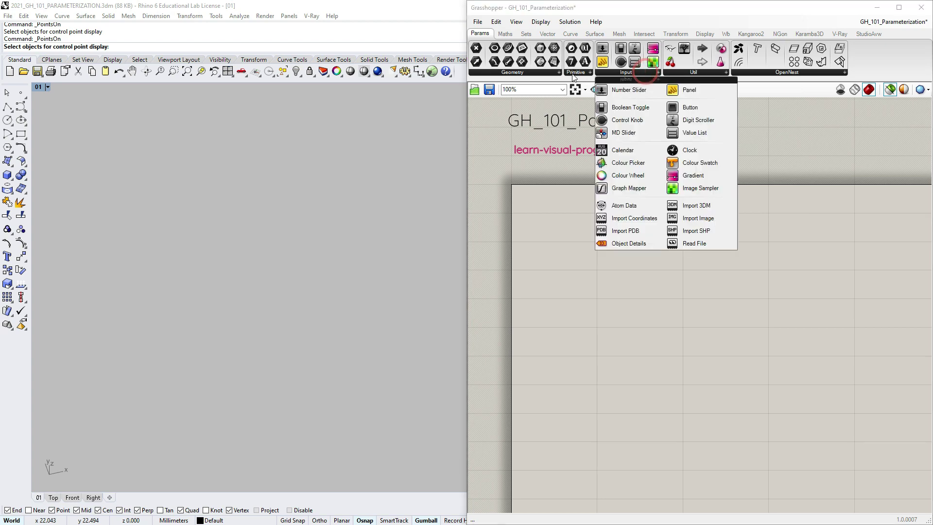
click(576, 72)
click(546, 73)
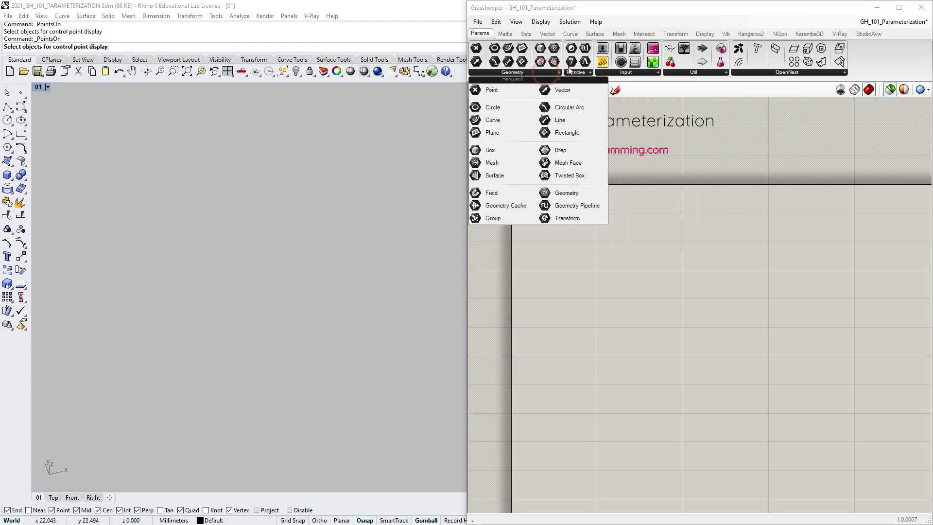
click(692, 73)
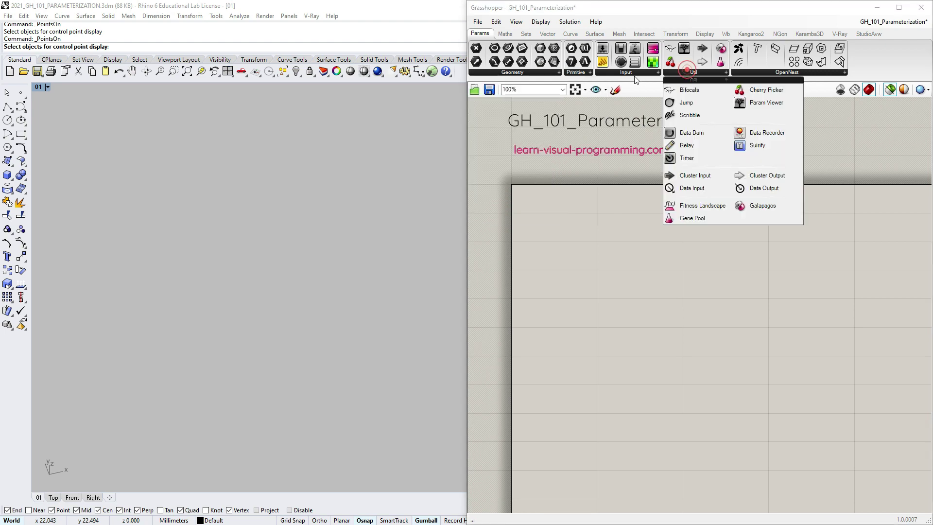
click(632, 73)
click(583, 73)
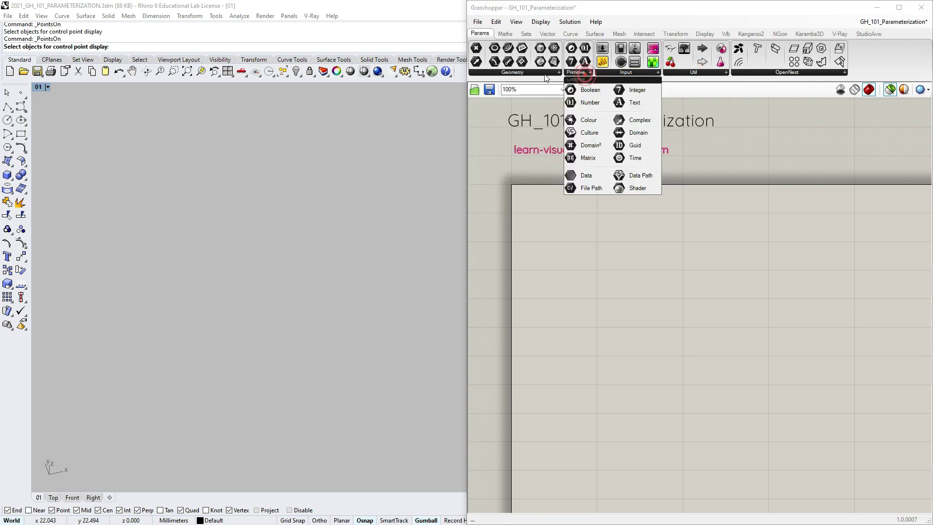
click(540, 73)
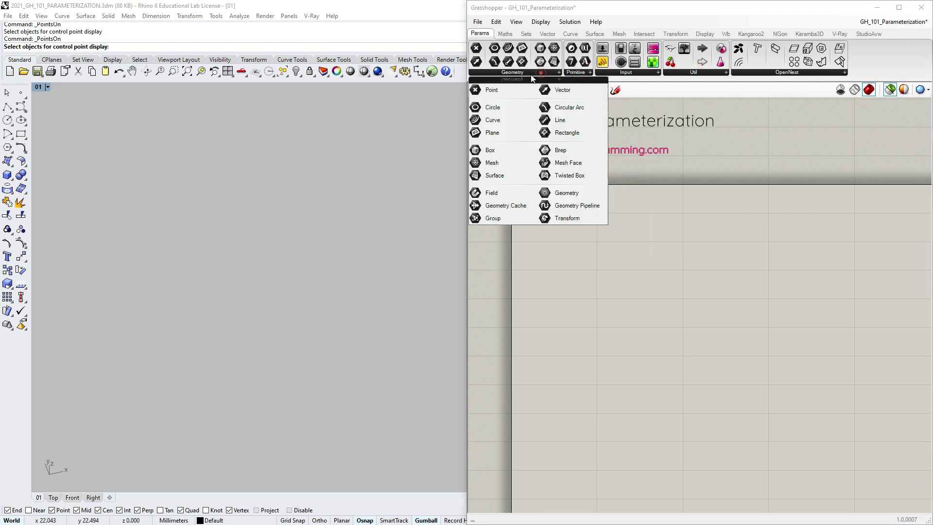
click(679, 234)
Step: Paste the preview group and tint its Colour Swatch purple: green 95, lowered alpha
key(ctrl+v)
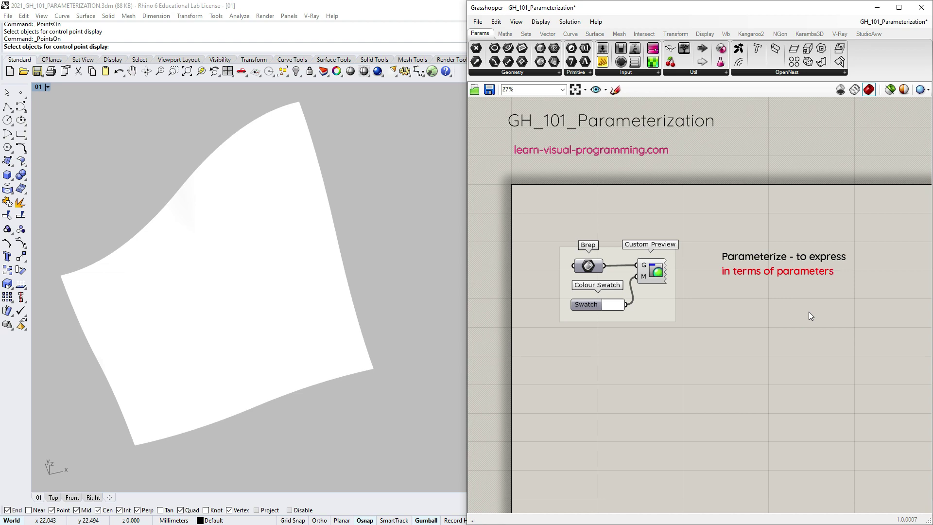
click(614, 304)
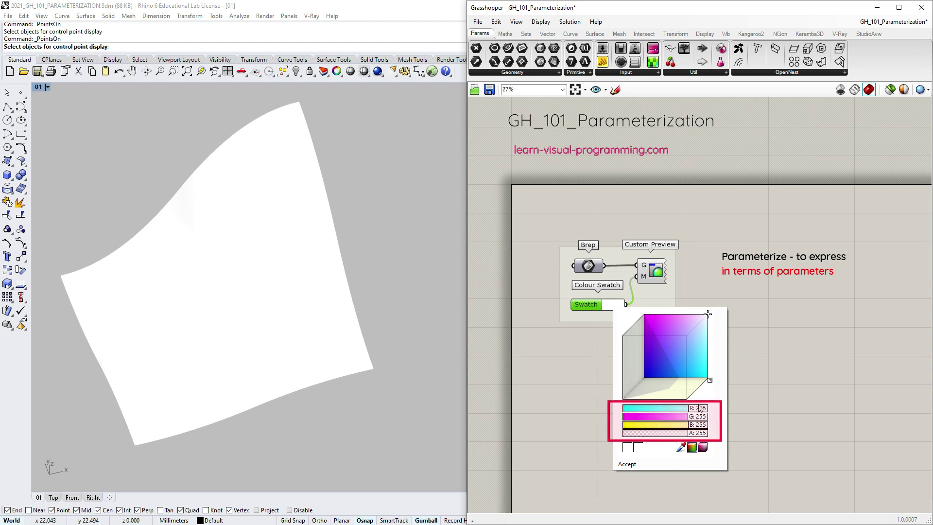
drag(700, 408, 625, 410)
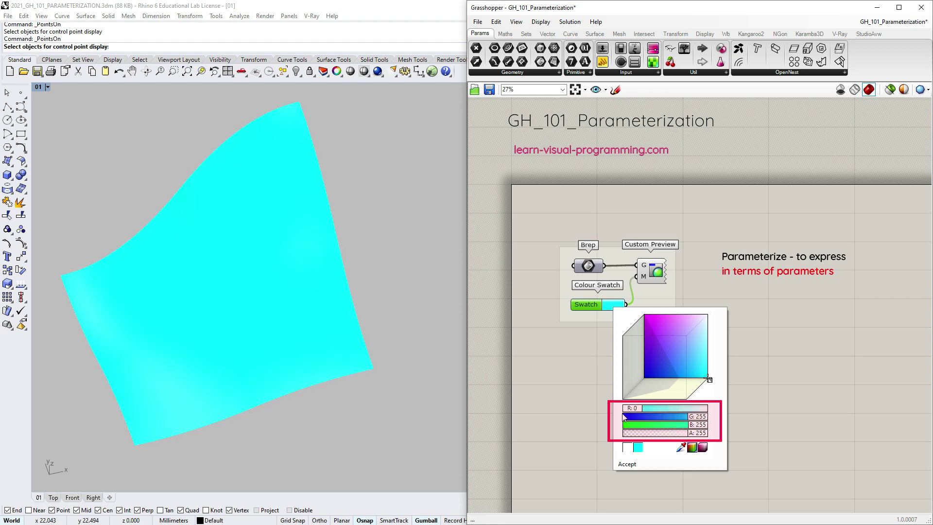
drag(625, 412, 708, 422)
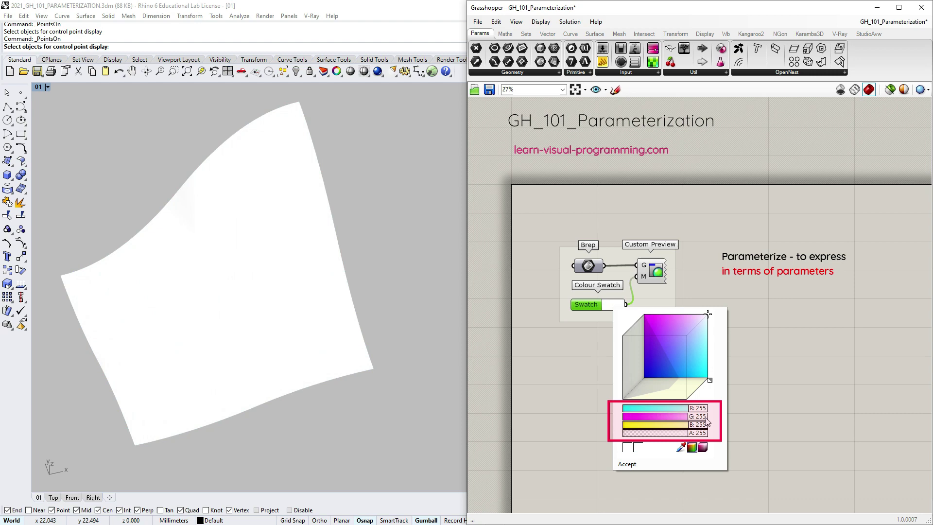
drag(702, 416, 661, 412)
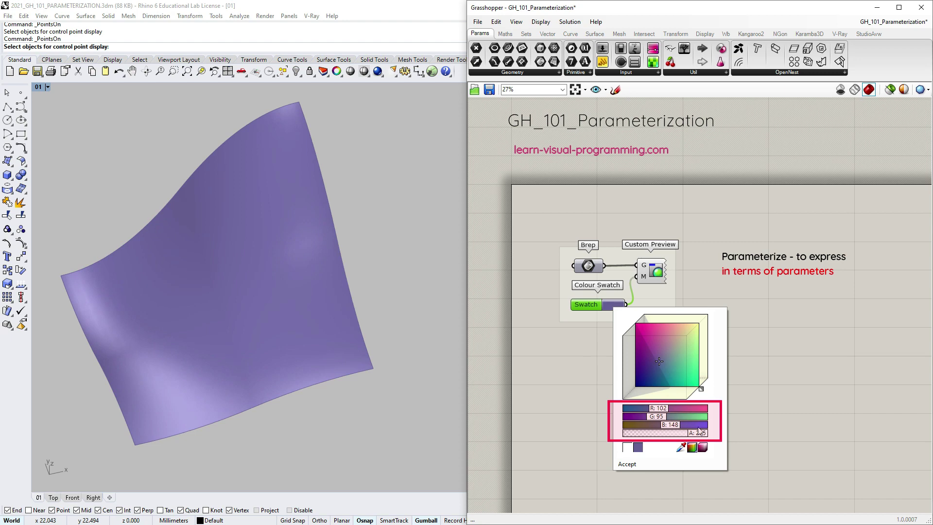
mouse_move(700, 433)
mouse_down()
mouse_move(628, 432)
mouse_move(693, 433)
mouse_up()
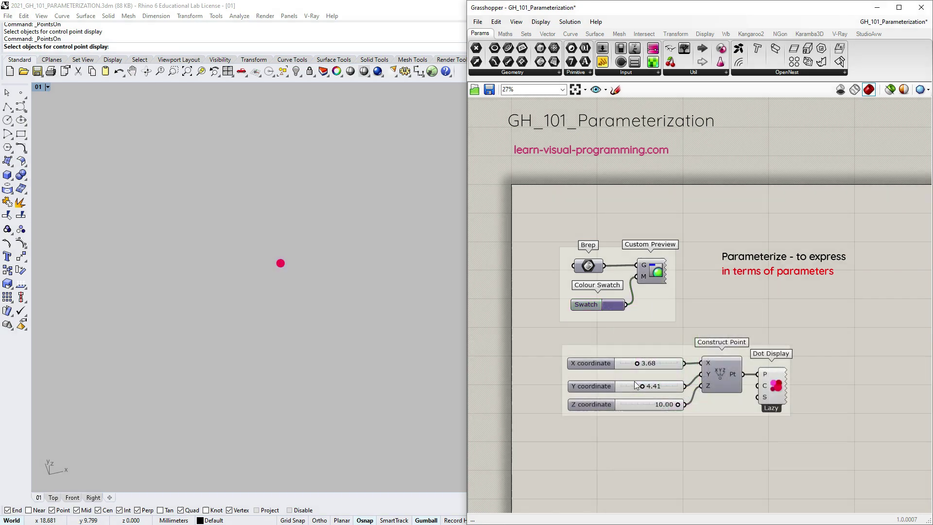
Step: Drag the coordinate sliders to move the red point, ending at X 10.00, Y 4.41, Z 10.00
mouse_move(637, 386)
mouse_down()
mouse_move(684, 386)
mouse_move(623, 387)
mouse_up()
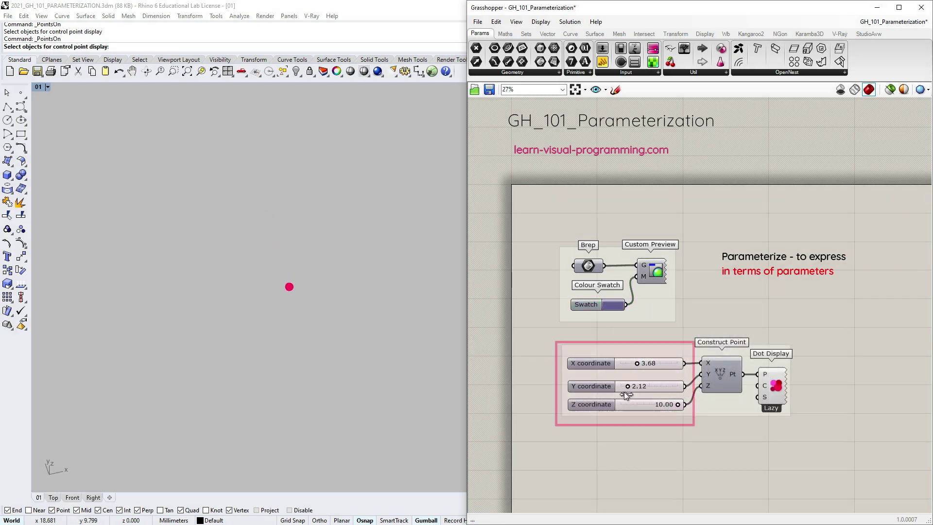
mouse_move(678, 404)
mouse_down()
mouse_move(649, 404)
mouse_move(678, 404)
mouse_up()
drag(624, 386, 642, 385)
mouse_move(637, 363)
mouse_down()
mouse_move(628, 366)
mouse_move(661, 364)
mouse_move(625, 369)
mouse_move(679, 367)
mouse_move(618, 363)
mouse_up()
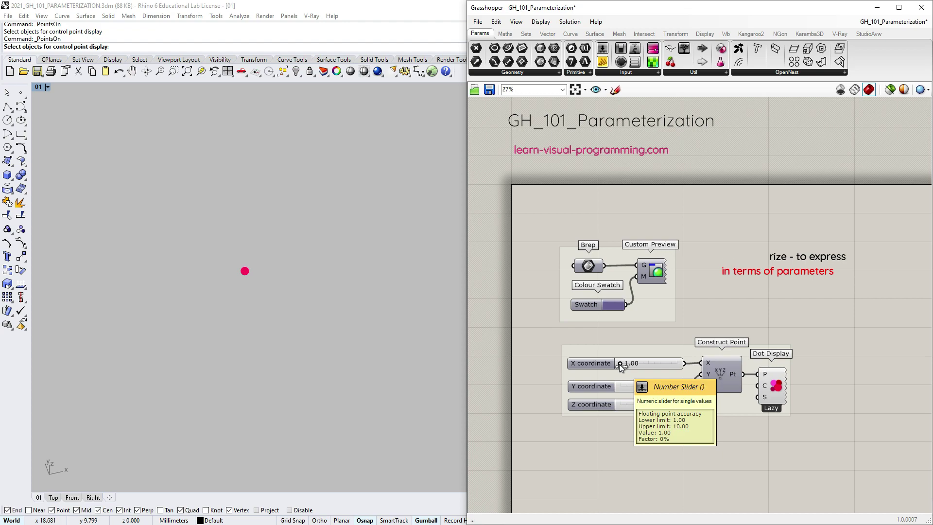
drag(619, 365, 677, 367)
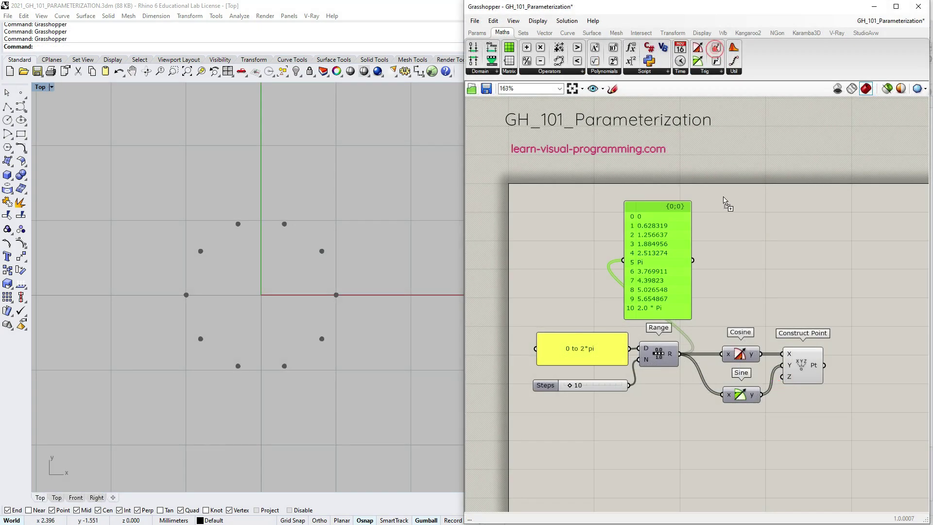
Step: Convert Range's output to degrees, listed in a panel, and raise Steps to 50
drag(724, 199, 724, 291)
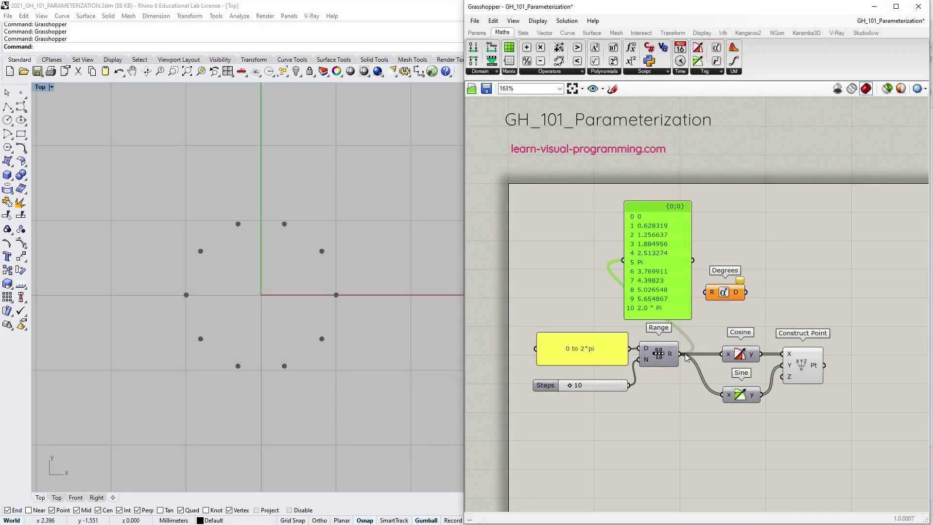
drag(681, 354, 706, 292)
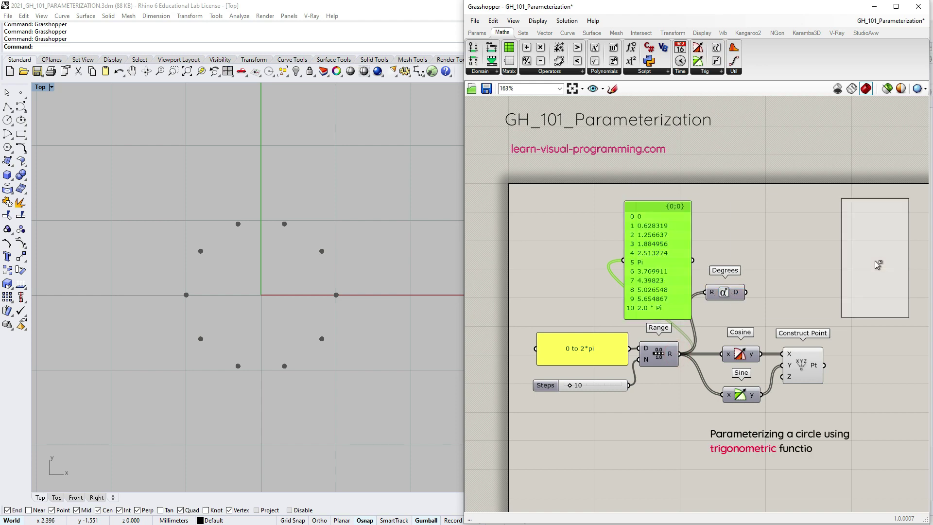
drag(874, 255, 810, 255)
drag(734, 293, 742, 268)
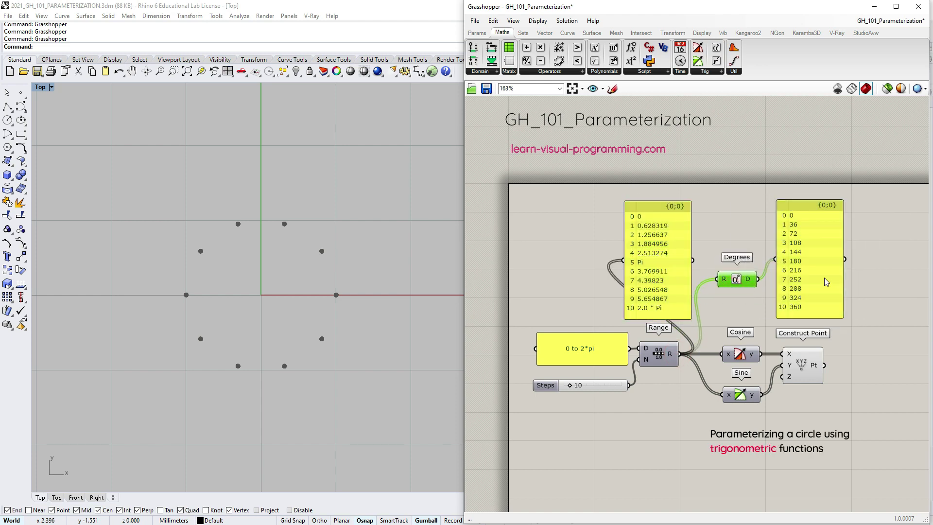
drag(809, 233, 807, 239)
drag(743, 272, 748, 266)
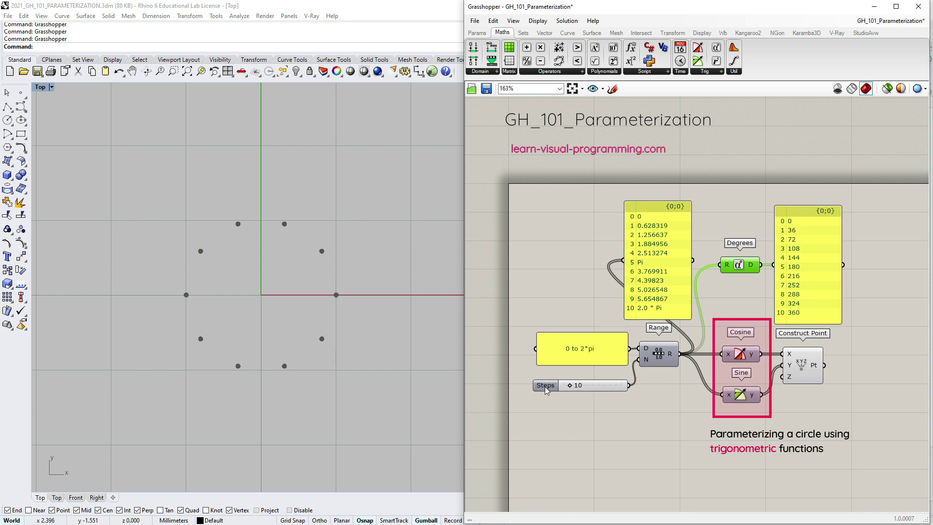
mouse_move(569, 385)
mouse_down()
mouse_move(614, 391)
mouse_move(572, 389)
mouse_up()
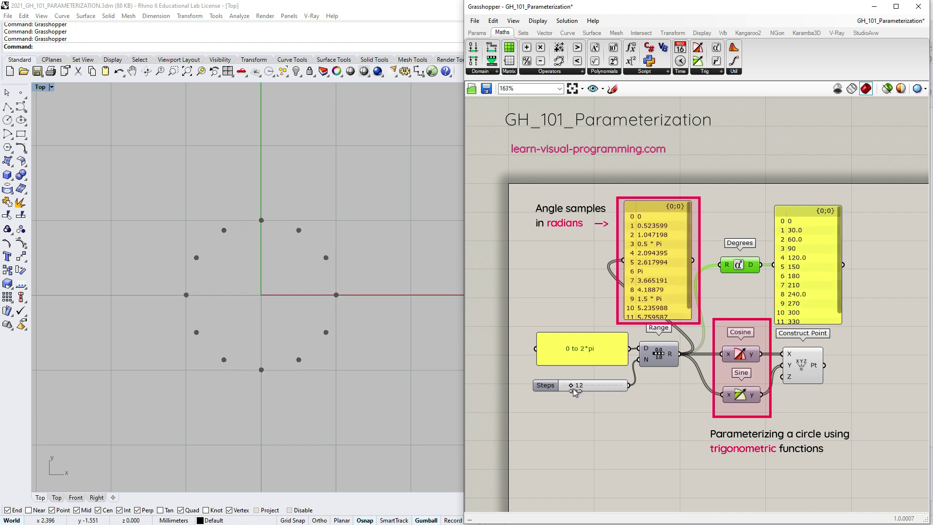
drag(573, 389, 592, 389)
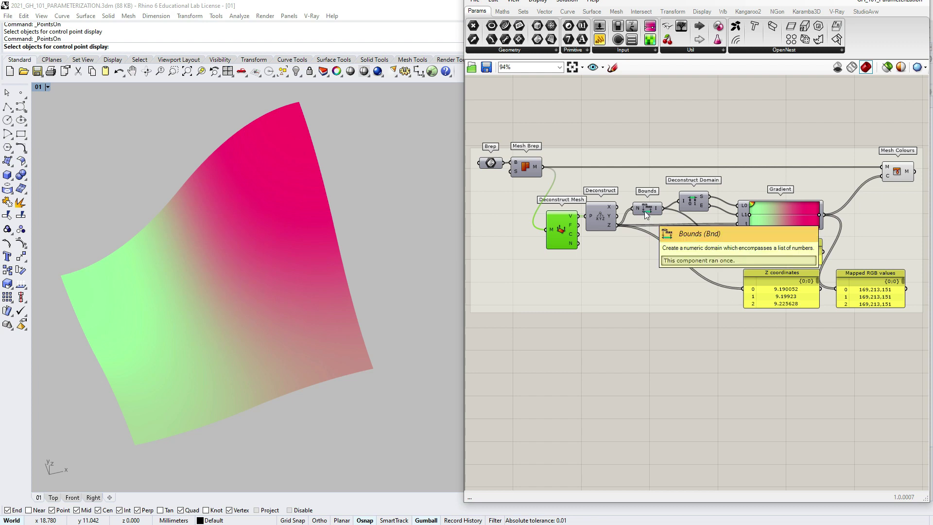
Step: Inspect Deconstruct Domain and Bounds, then wire Deconstruct Domain's E into Gradient's L0
click(692, 200)
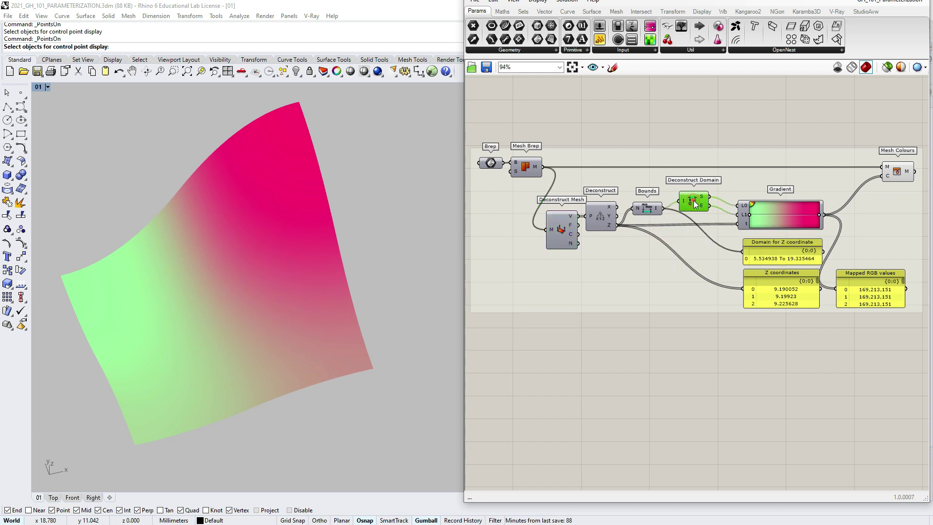
click(642, 211)
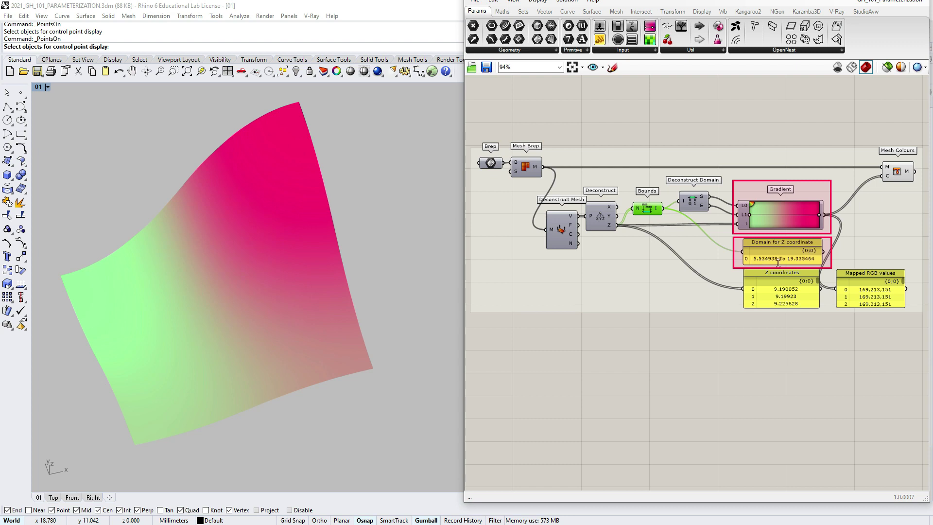
click(764, 170)
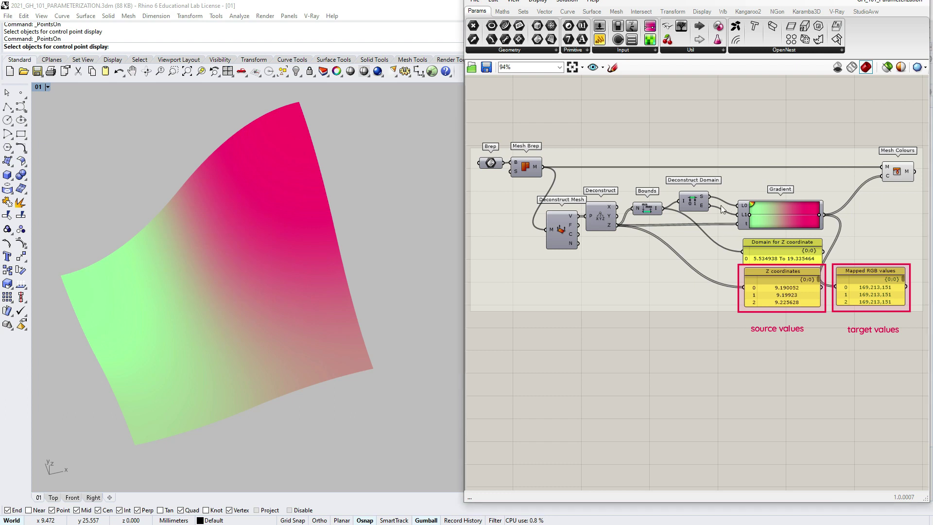
drag(709, 206, 738, 214)
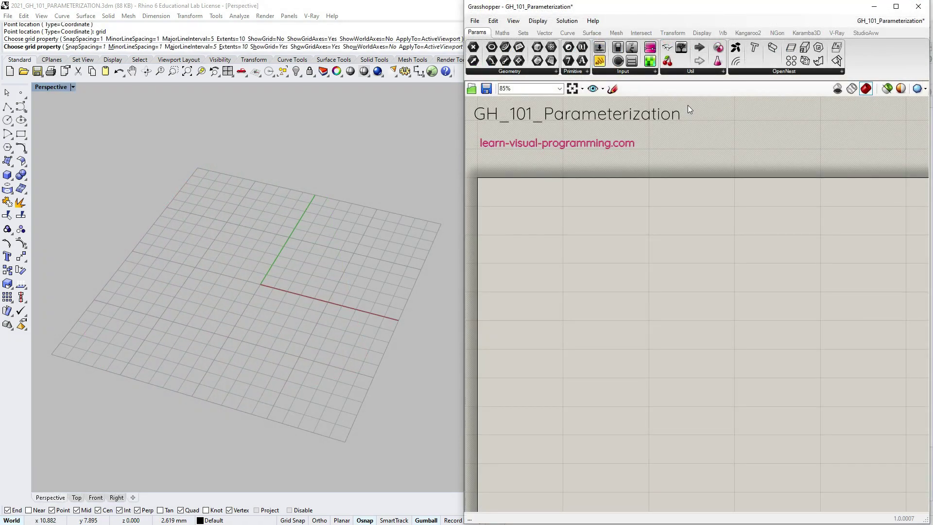
Step: Place a Mesh Plane component from Mesh > Primitive and hide Rhino's grid with F7
click(615, 32)
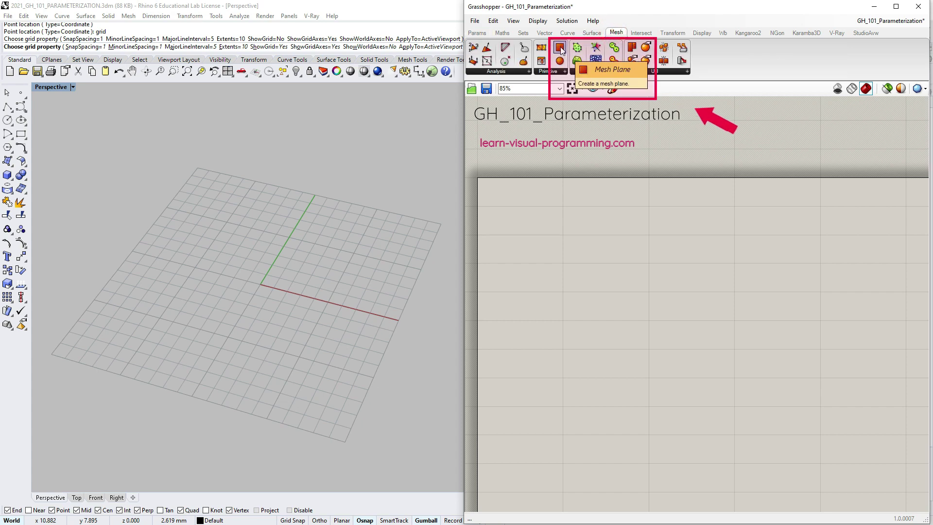
mouse_move(561, 50)
mouse_down()
mouse_move(616, 202)
mouse_move(561, 250)
mouse_up()
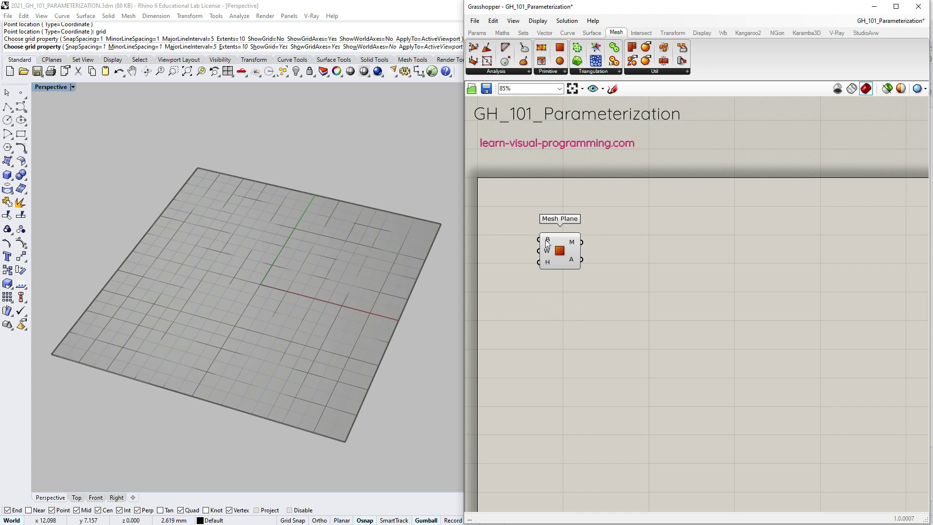
mouse_move(546, 239)
key(F7)
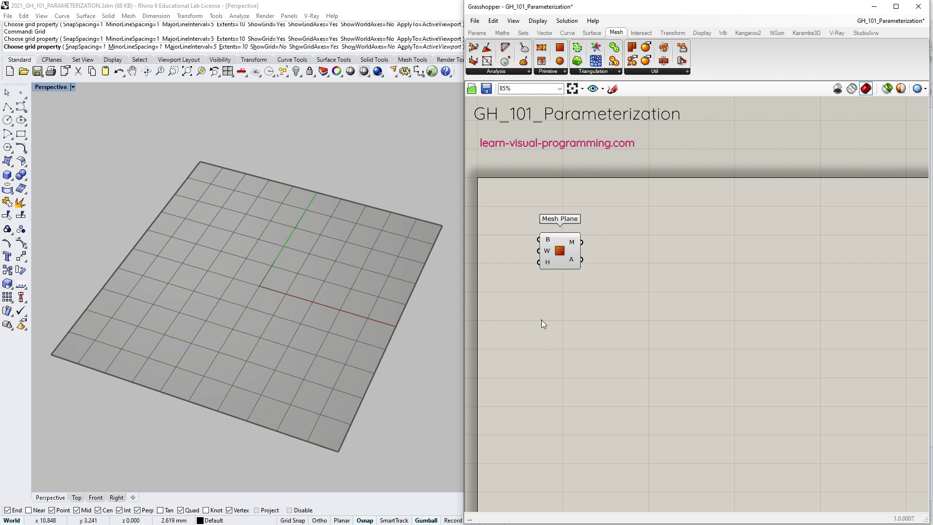
Step: Add a panel holding 20 and feed it into Mesh Plane's count input
double_click(542, 321)
text(panel)
key(Return)
text(20)
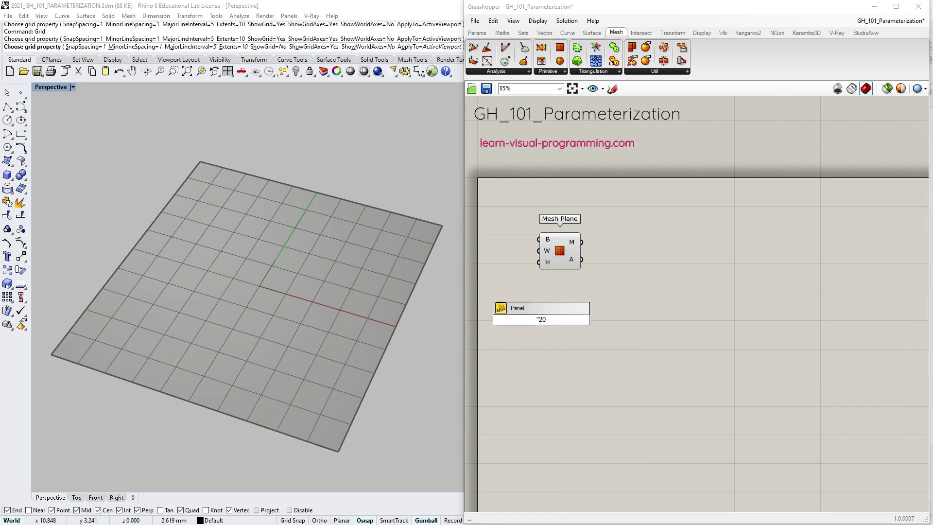
click(566, 308)
drag(556, 325, 502, 270)
Step: Nudge Mesh Plane and the panel right, then add Deconstruct Mesh fed by the mesh
click(580, 249)
drag(564, 252, 576, 252)
drag(505, 262, 524, 263)
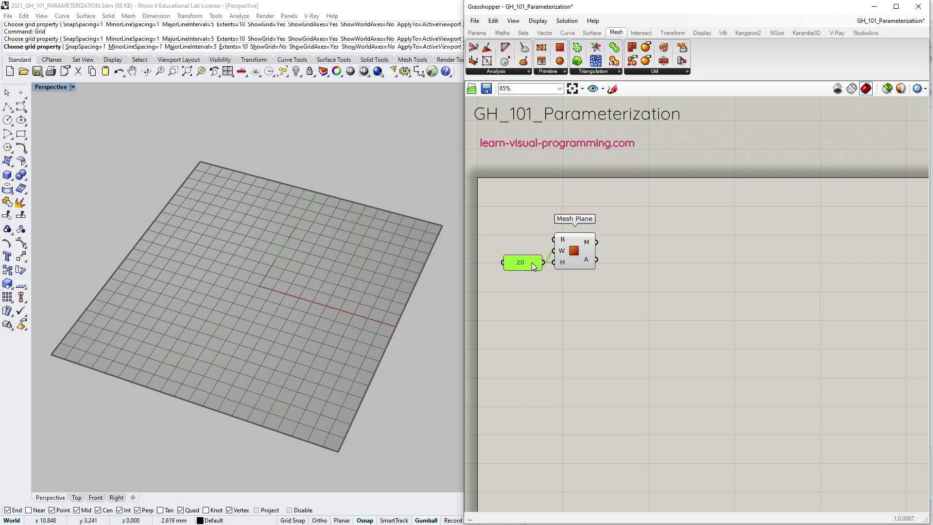
click(575, 257)
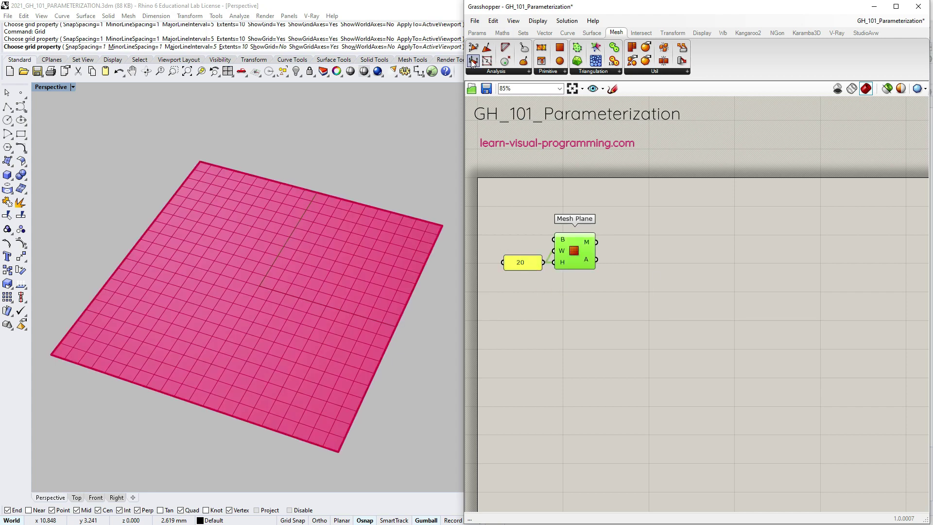
drag(472, 60, 639, 320)
drag(649, 323, 626, 314)
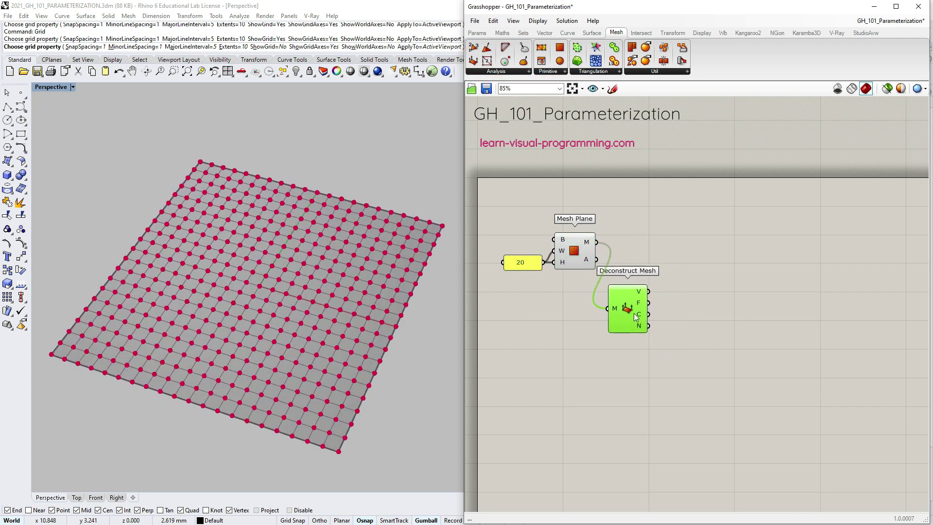
Step: Place a Unit Z vector component on the canvas
click(544, 33)
click(661, 71)
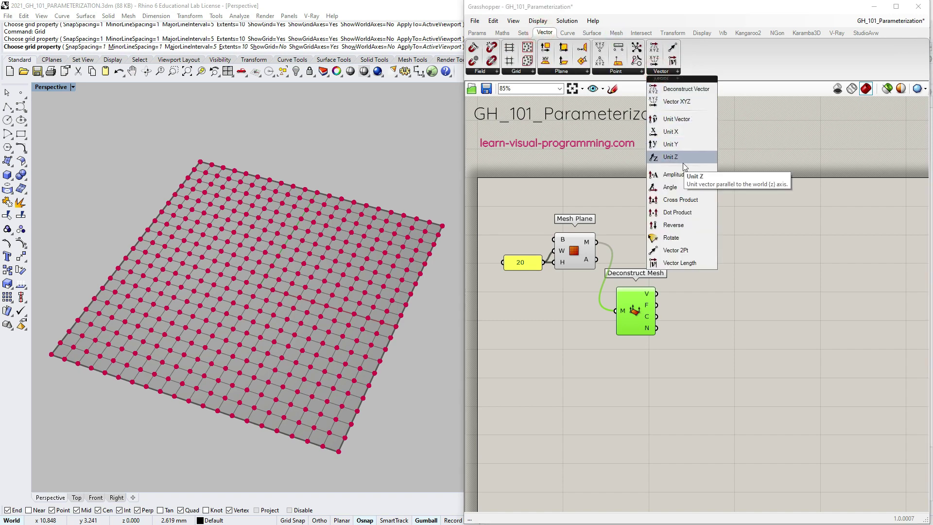
click(670, 156)
click(803, 313)
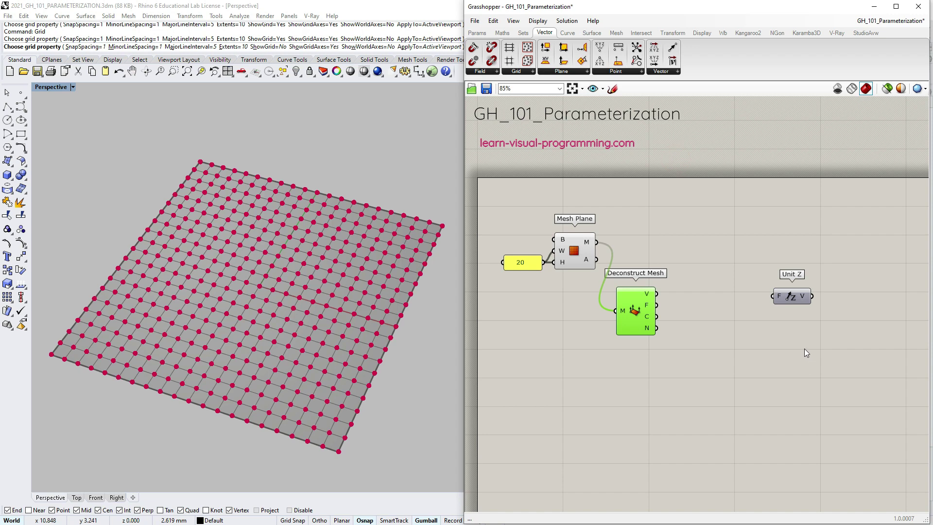
Step: Place Construct Mesh at the upper right with its preview turned off
click(615, 33)
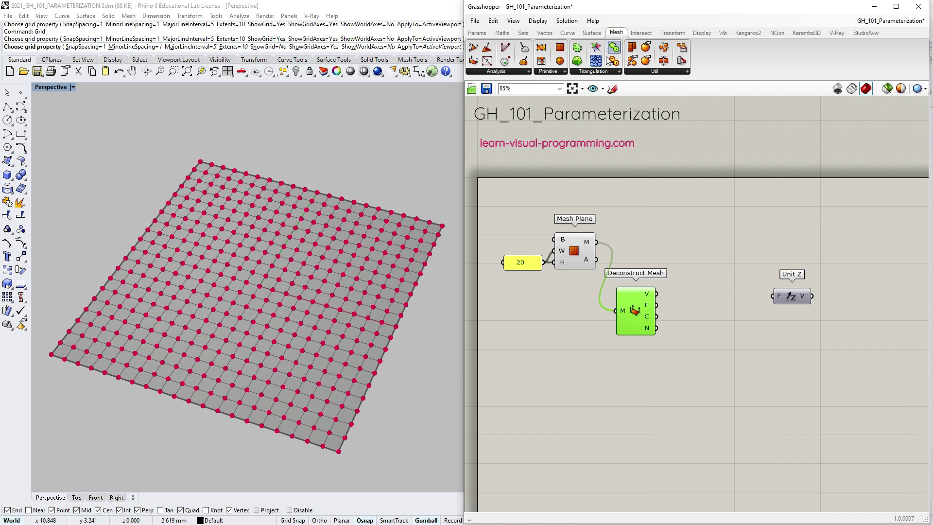
click(547, 72)
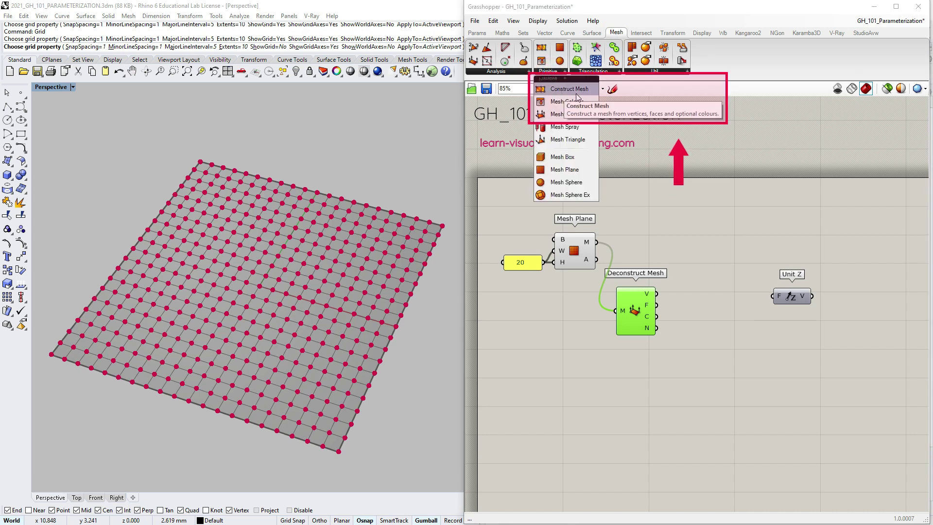
drag(576, 96, 840, 241)
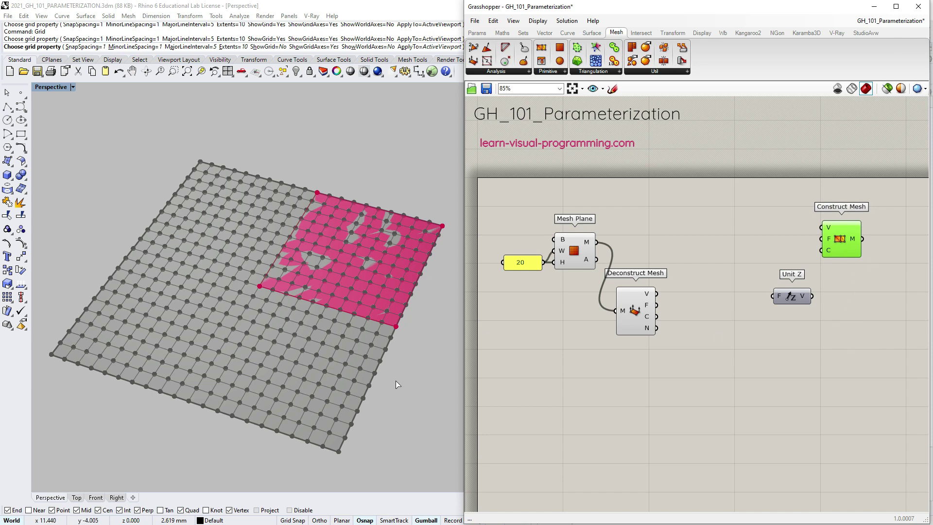
middle_click(838, 246)
click(868, 211)
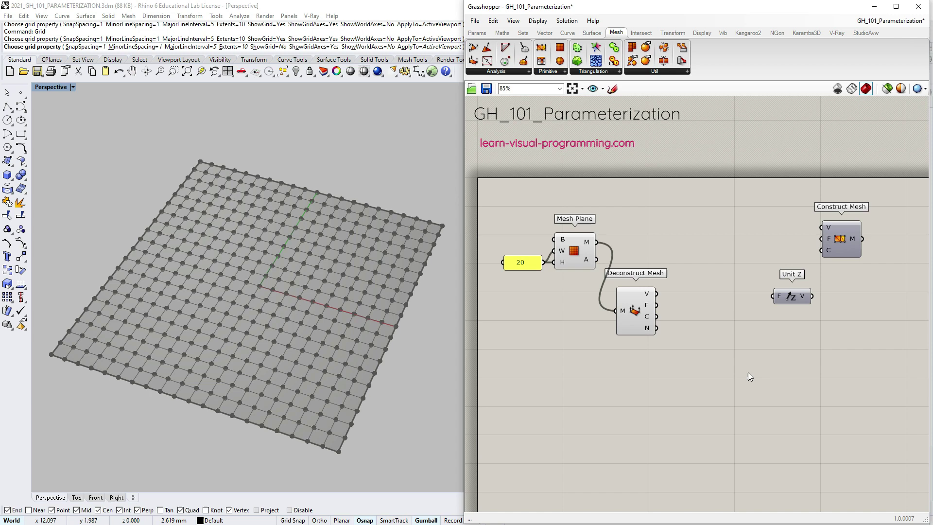
click(637, 316)
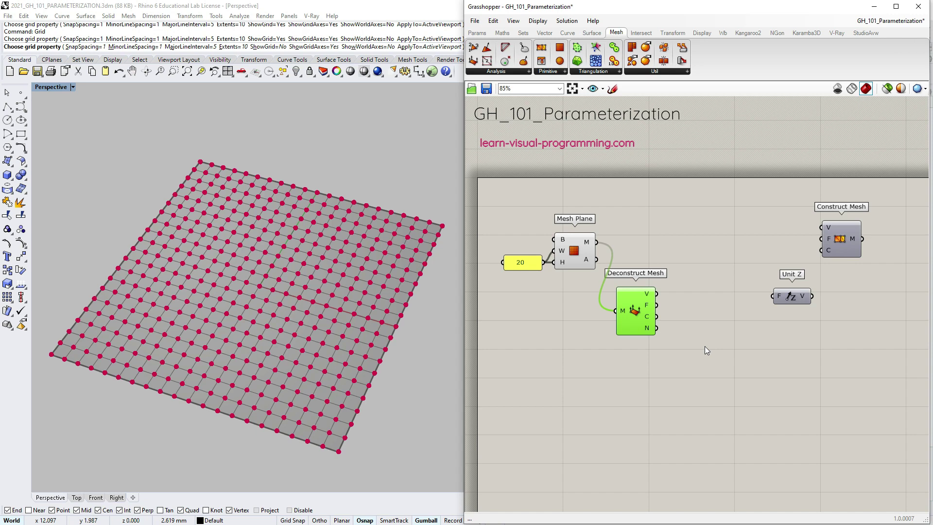
Step: Add a Point parameter set to one point picked near the mesh centre in Rhino
click(477, 33)
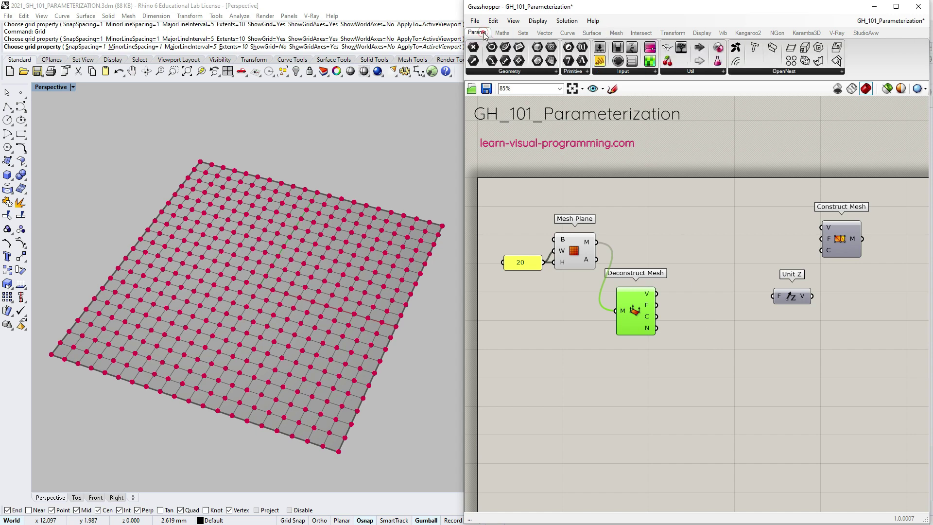
drag(474, 48, 577, 386)
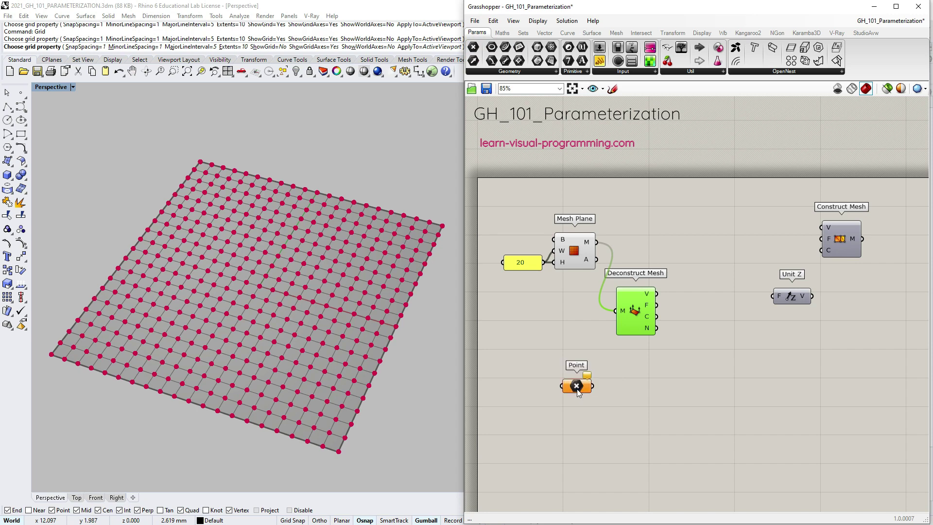
right_click(577, 386)
click(611, 447)
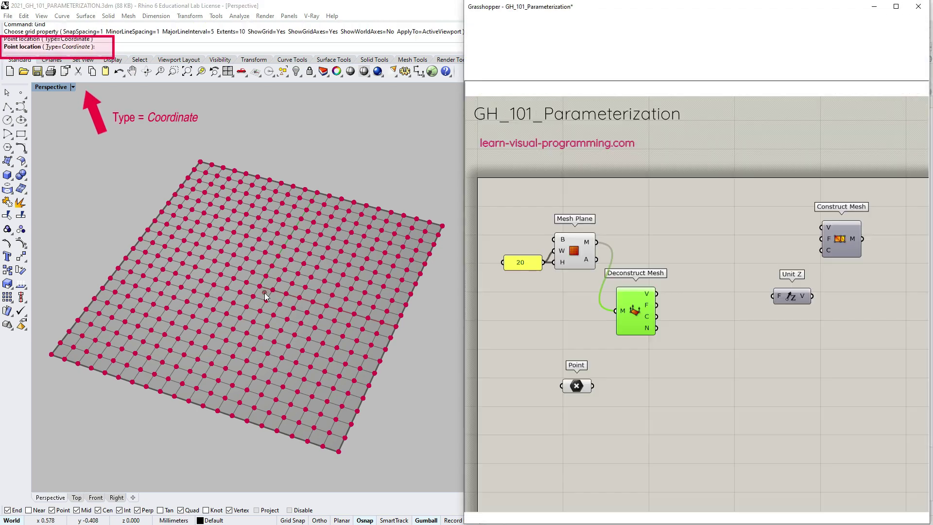
click(264, 292)
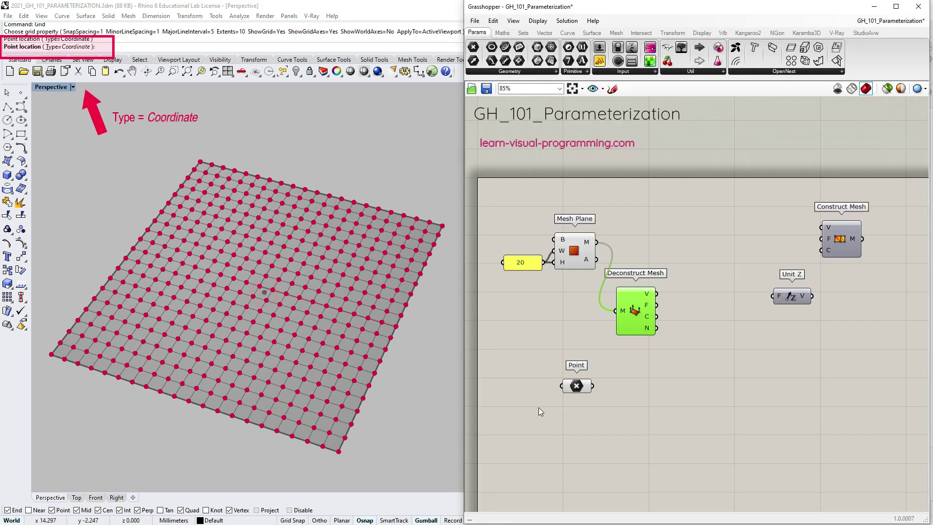
click(578, 387)
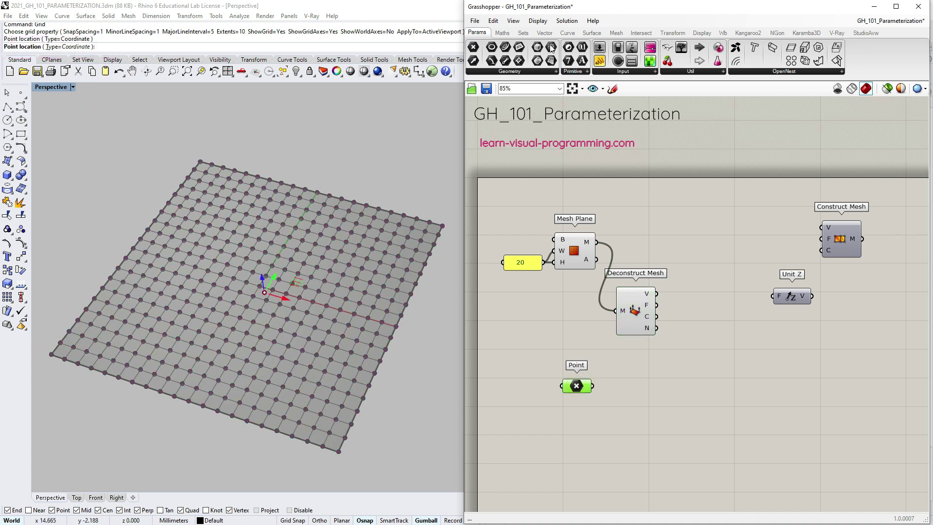
click(537, 21)
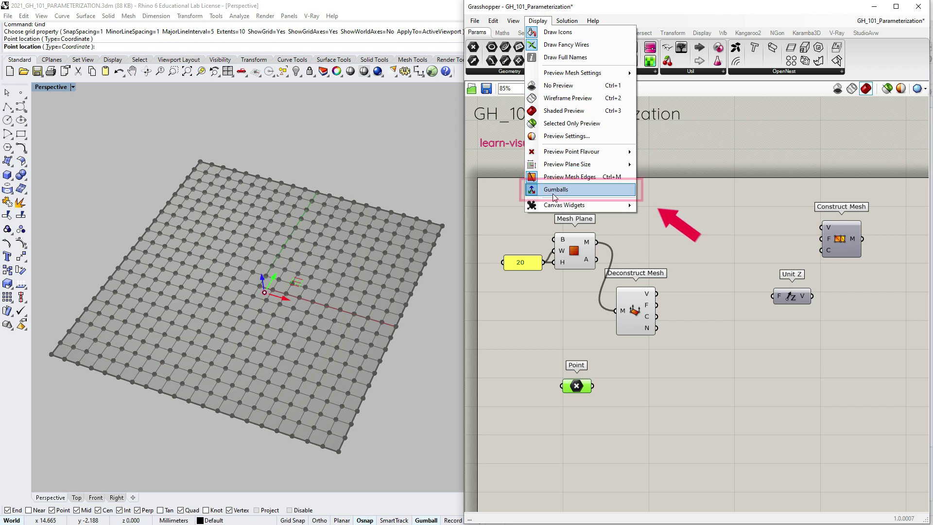
Step: Enable gumballs and add a Custom Preview fed by the Point parameter
click(614, 394)
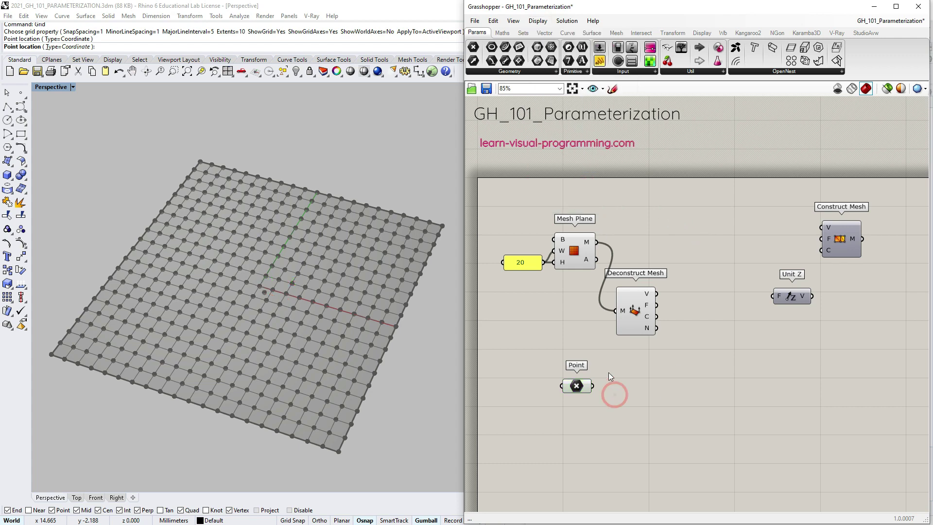
click(576, 385)
click(702, 33)
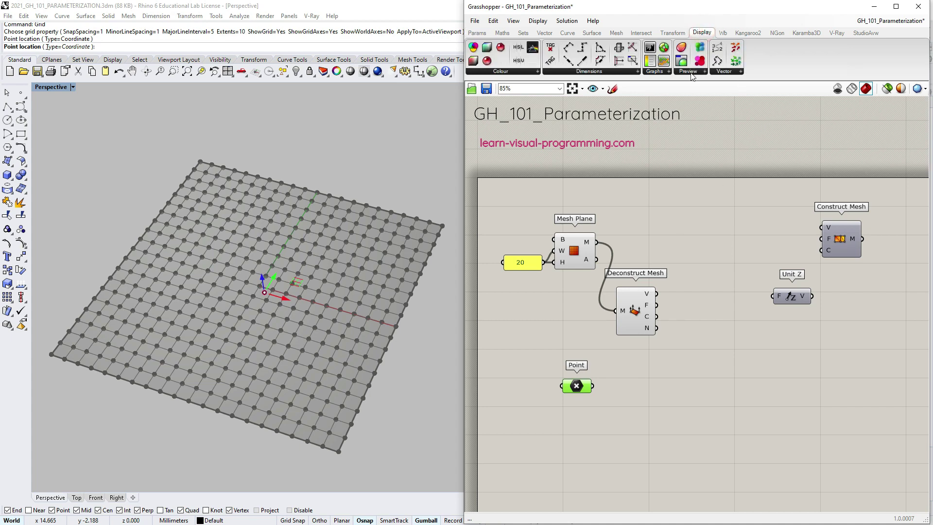
drag(701, 64, 623, 422)
right_click(607, 404)
key(Escape)
drag(589, 385, 609, 410)
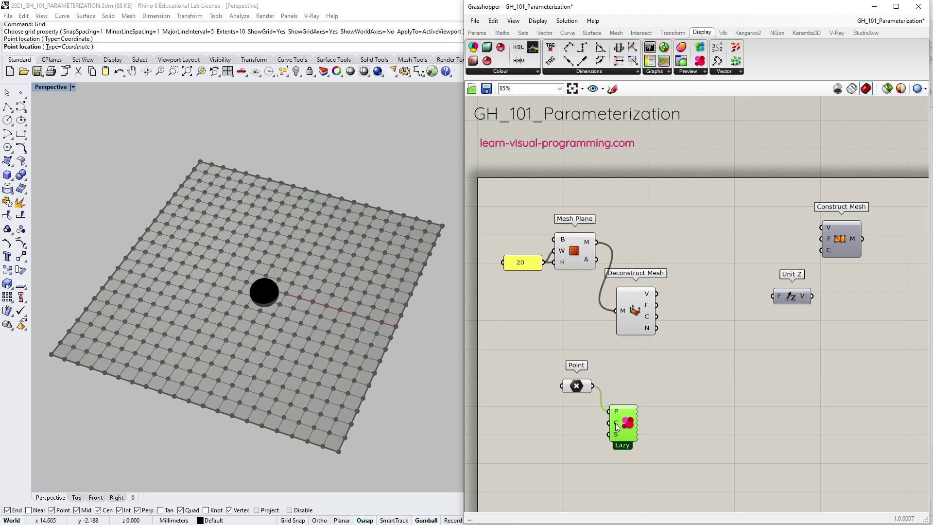
Step: Set the preview colour to red and its size to 0.3
right_click(619, 401)
mouse_move(640, 447)
drag(778, 428, 748, 362)
click(747, 362)
right_click(618, 409)
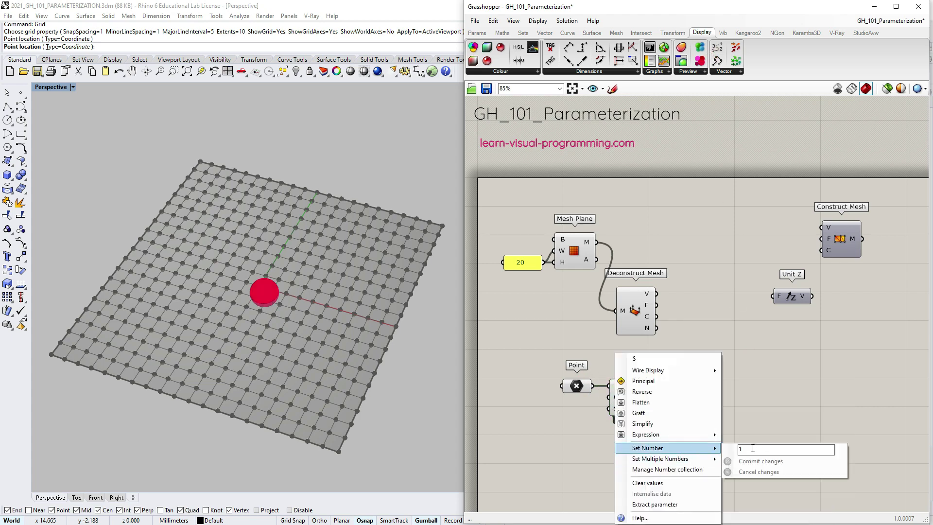
text(0.3)
click(743, 460)
Step: Move the attractor point up and to the left on the mesh
click(263, 279)
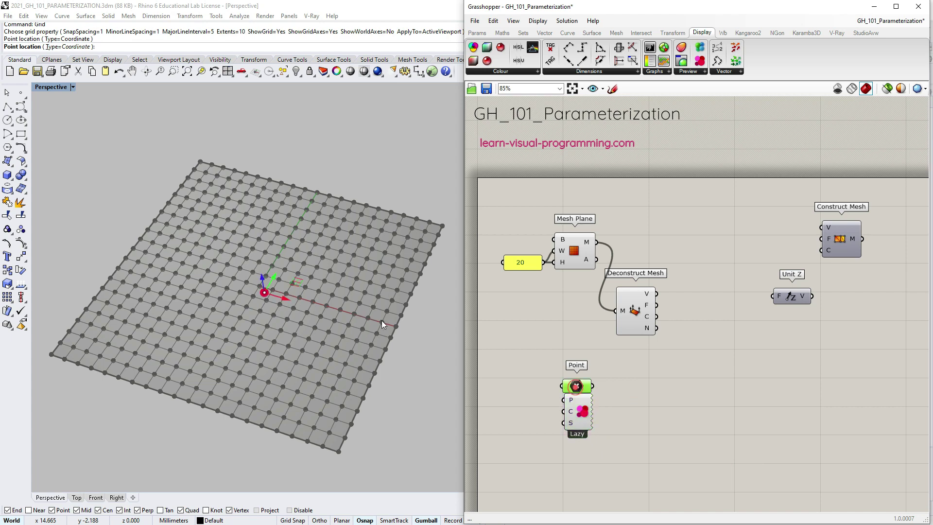
drag(256, 239, 249, 214)
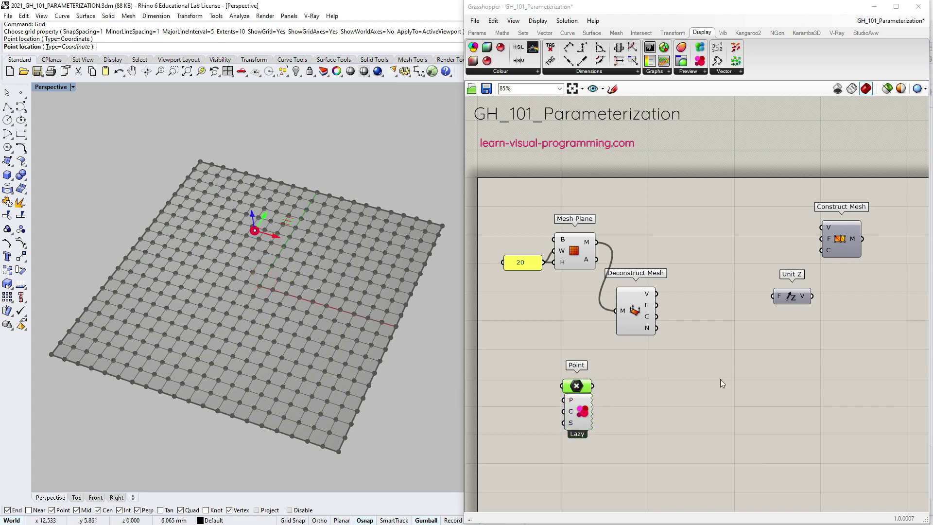
click(669, 378)
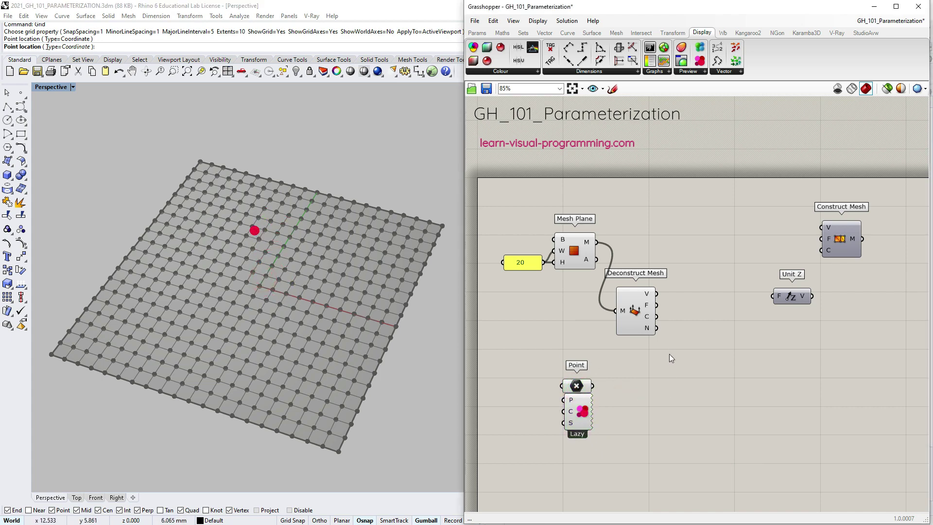
Step: Select the Point and Deconstruct Mesh and add a Distance component
click(581, 387)
shift+click(634, 313)
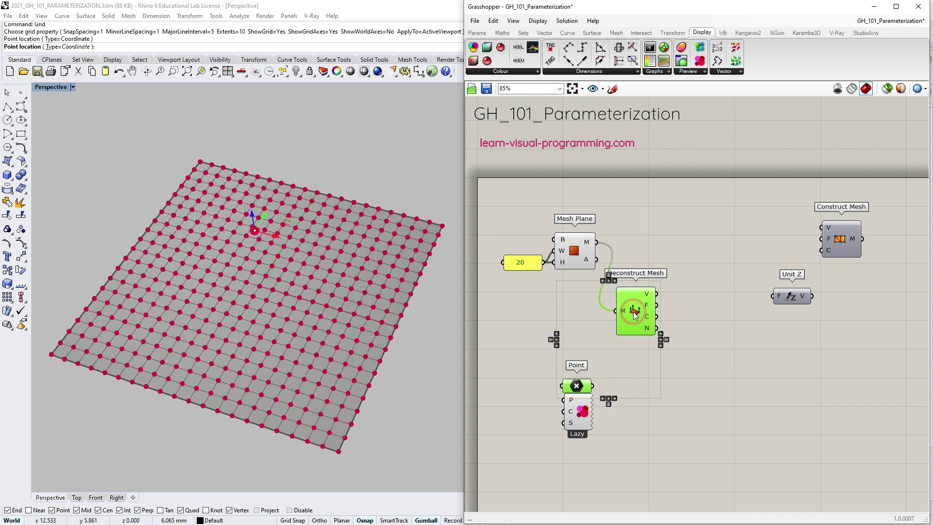
click(544, 32)
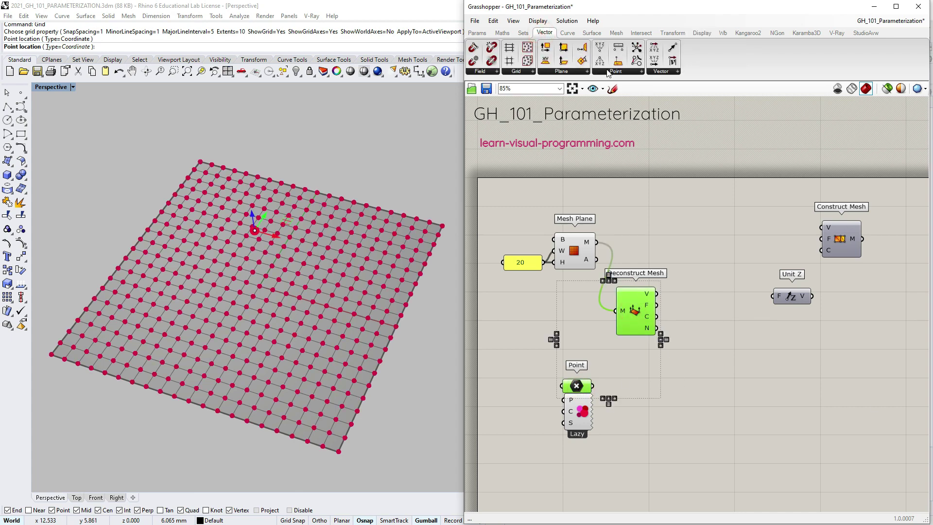
drag(618, 47, 711, 322)
click(579, 403)
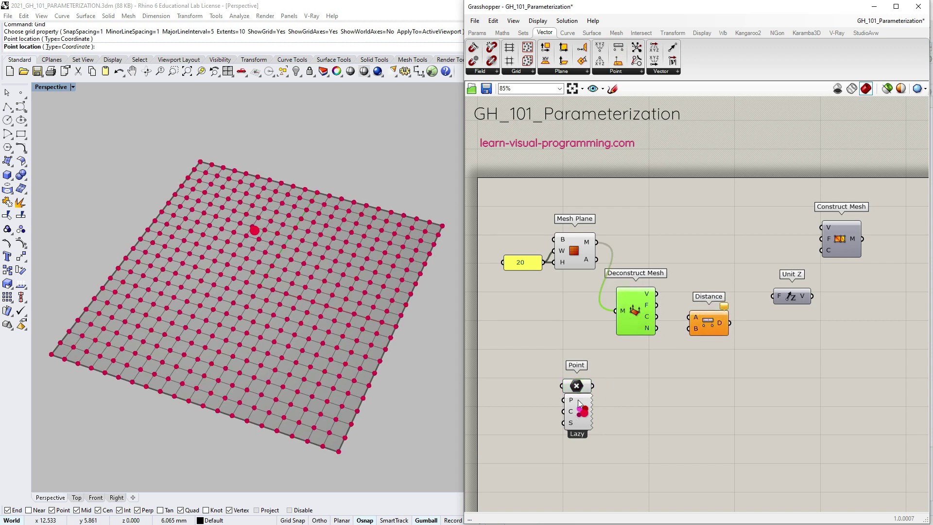
shift+click(579, 402)
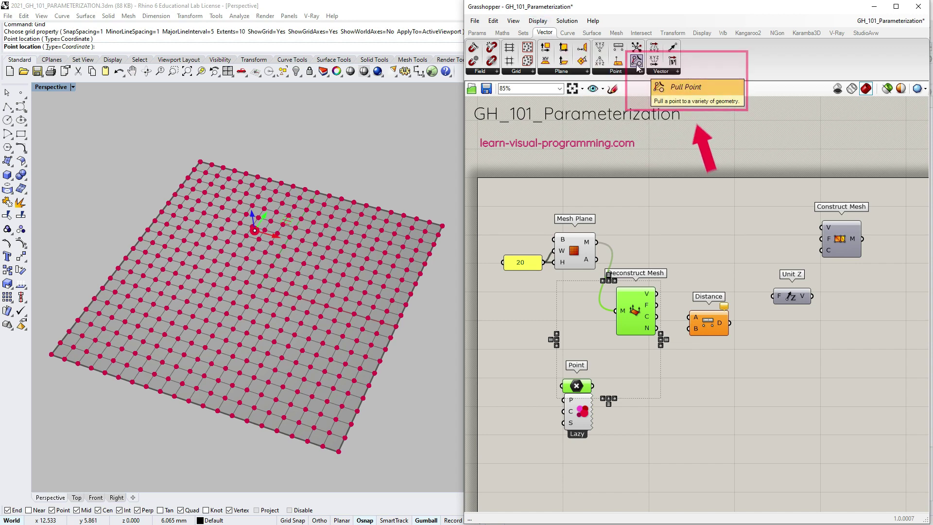
Step: Add Pull Point with the attractor in G and mesh vertices in P; delete Distance
drag(636, 67, 708, 386)
click(689, 427)
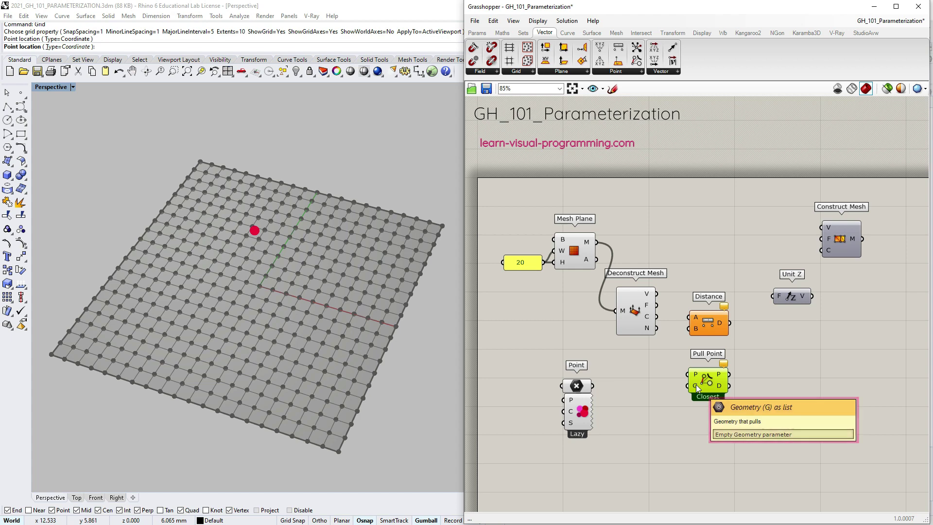
drag(695, 383, 593, 385)
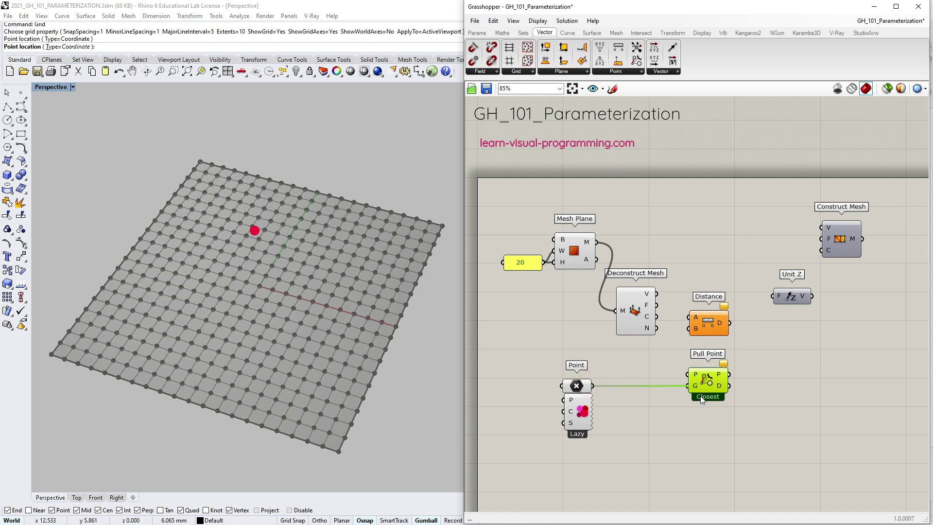
mouse_move(693, 386)
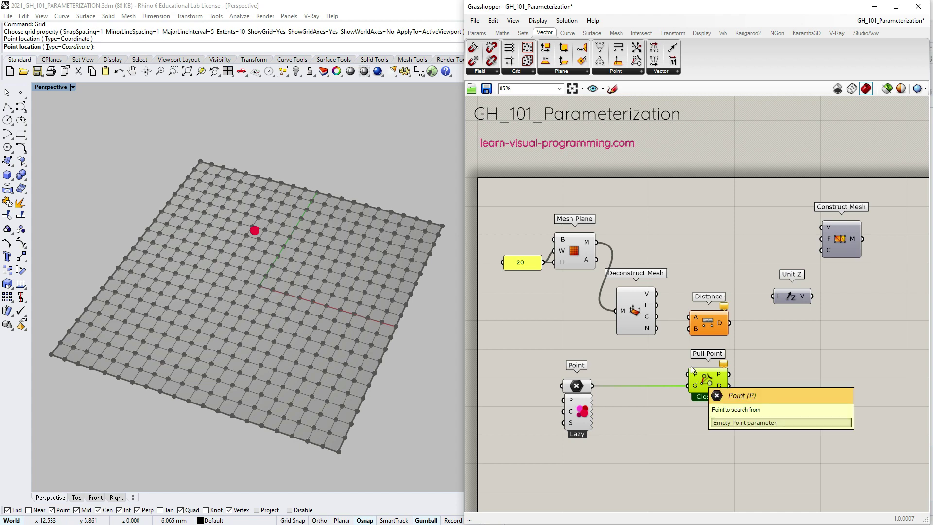
drag(656, 293, 689, 374)
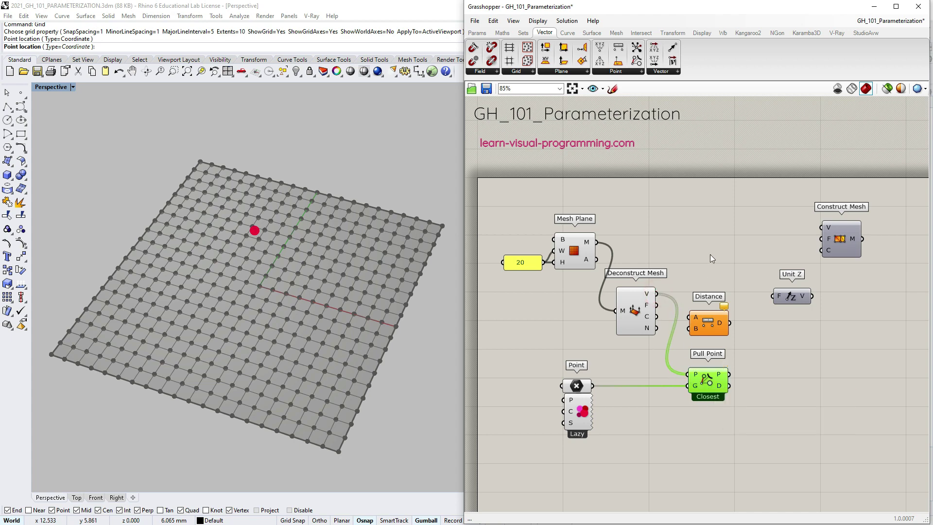
click(706, 333)
key(Delete)
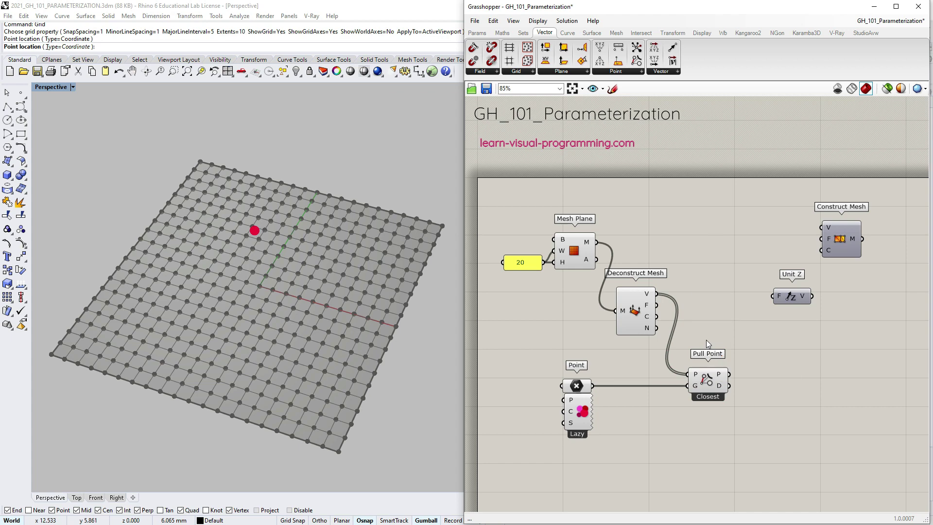
Step: List Pull Point's distance values in a narrowed panel wired to its D output
mouse_move(718, 386)
drag(718, 386, 741, 437)
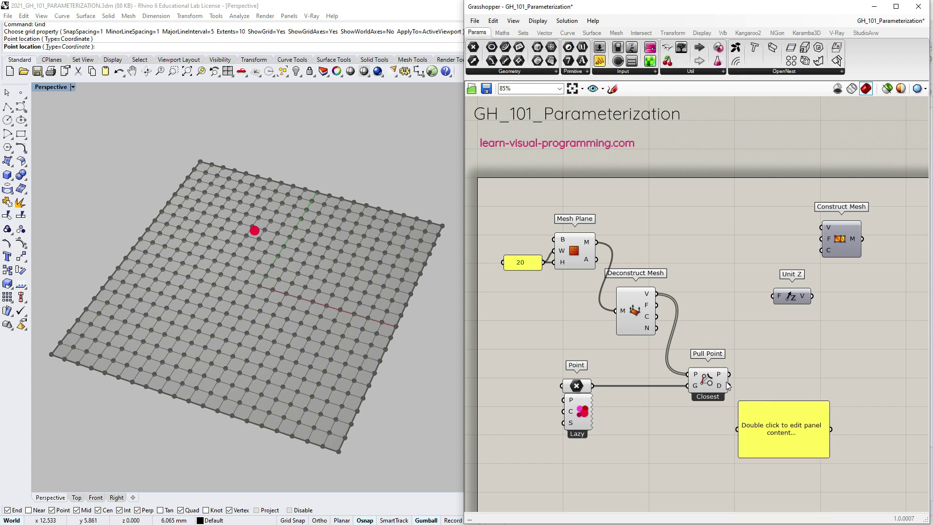
drag(825, 402, 779, 431)
drag(707, 378, 696, 379)
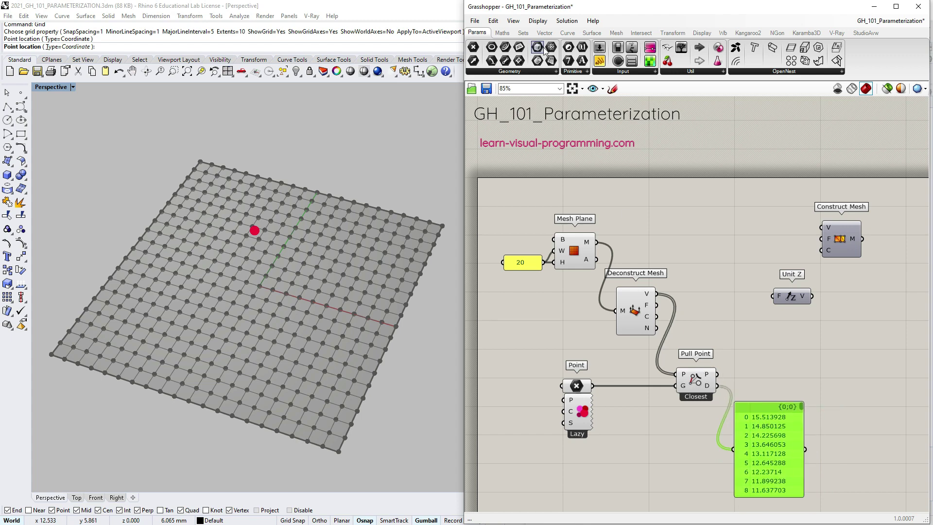
Step: Add Bounds fed by the distances and show its domain, 6.093082 To 16.031074, in a copied panel
click(503, 36)
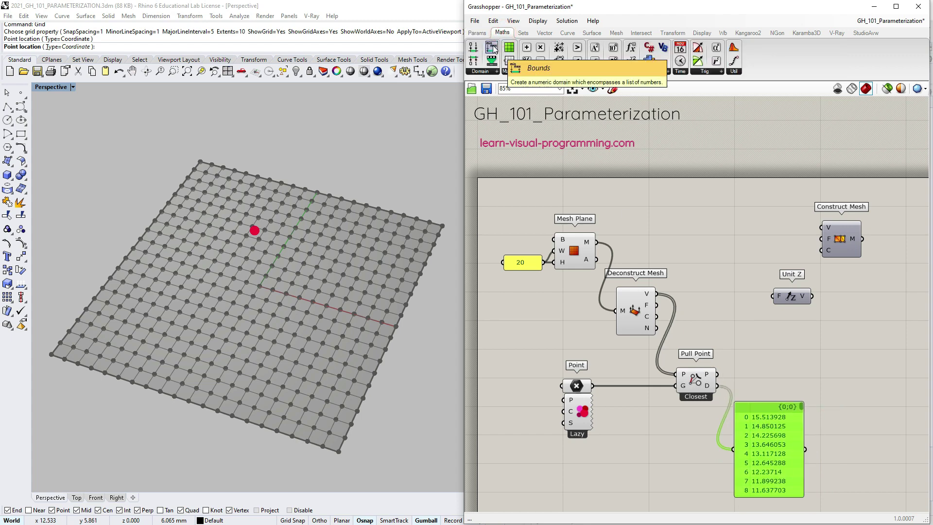
drag(493, 48, 745, 376)
drag(763, 447, 832, 444)
drag(781, 376, 754, 385)
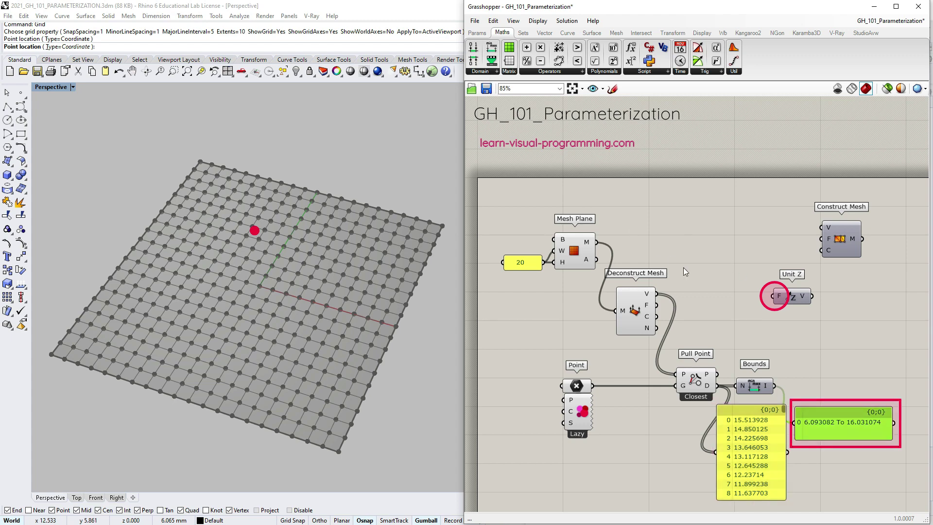
Step: Add Remap Numbers with the distances as values and the Bounds domain as source
click(492, 71)
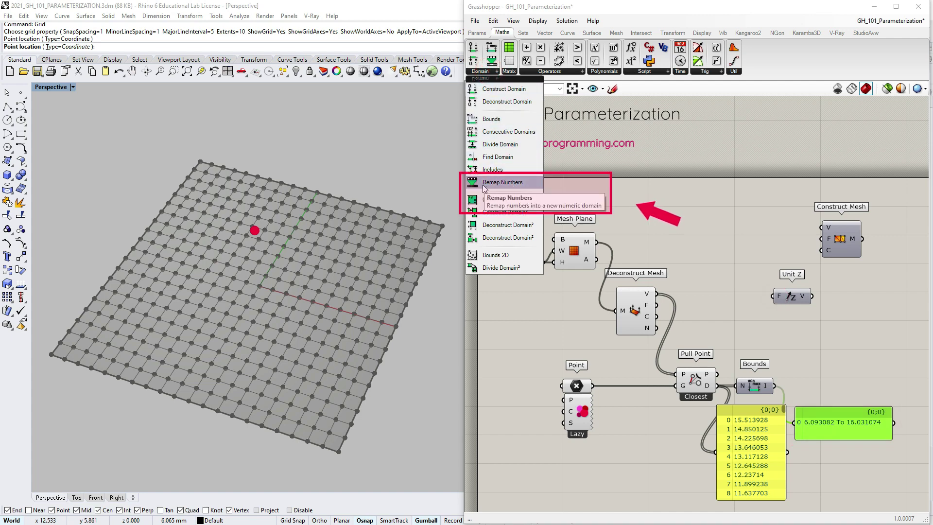
click(501, 182)
click(836, 360)
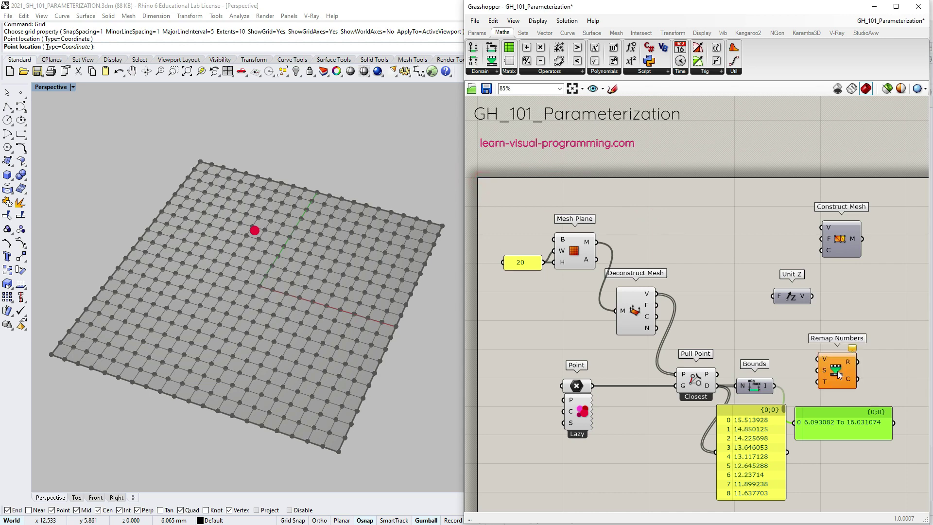
scroll(889, 327, down, 1)
mouse_move(783, 339)
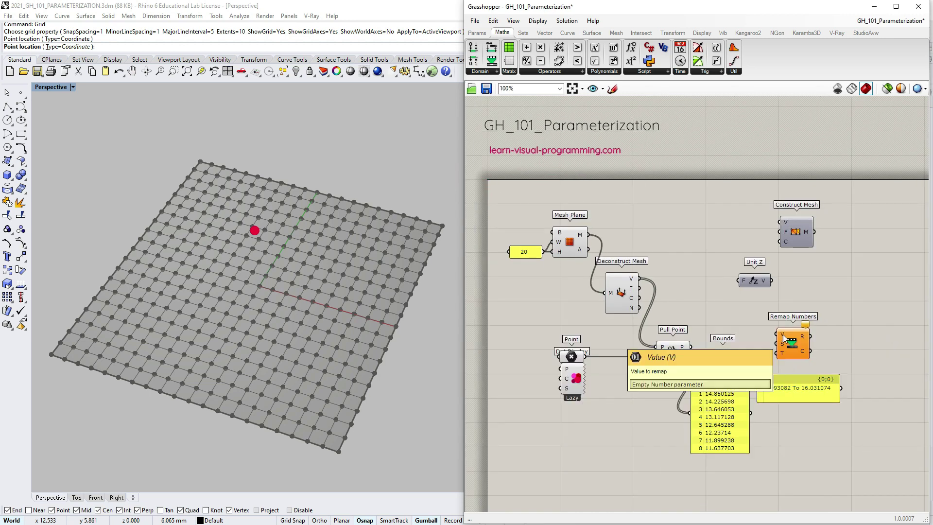
drag(783, 338, 690, 357)
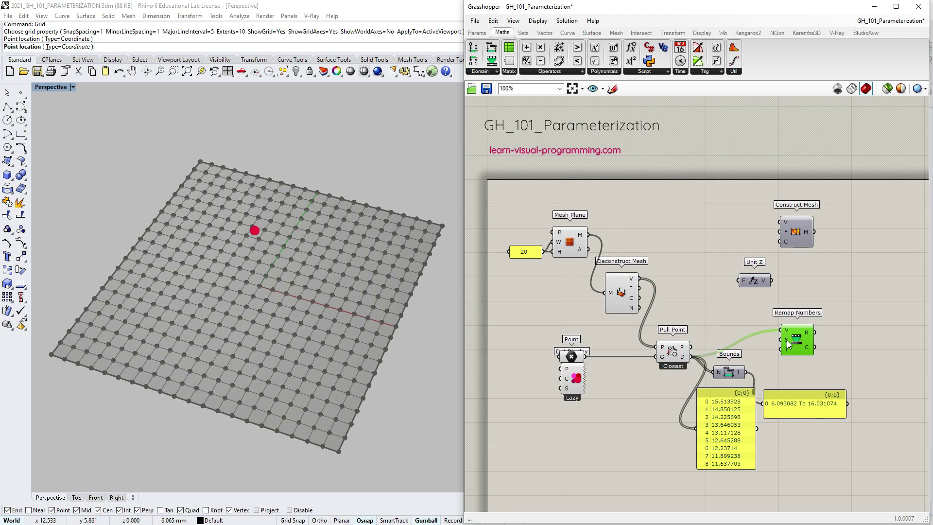
mouse_move(786, 340)
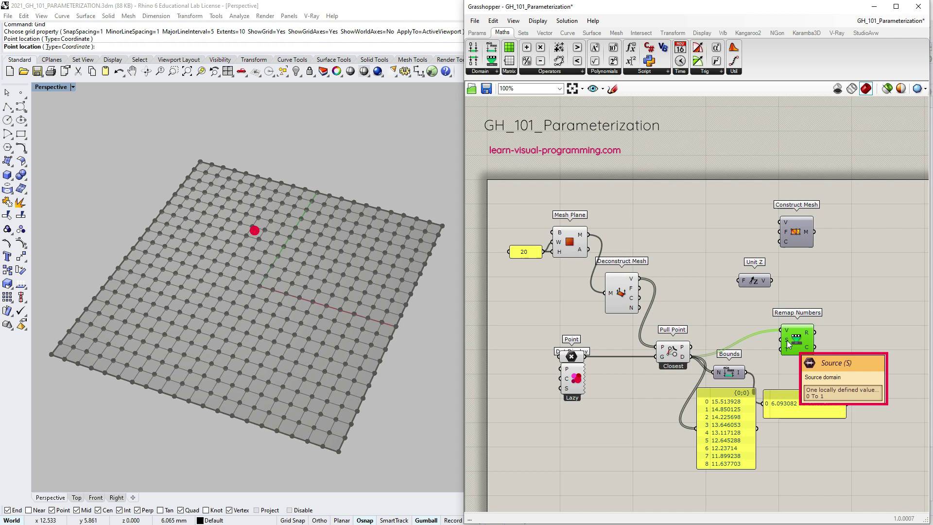
click(731, 372)
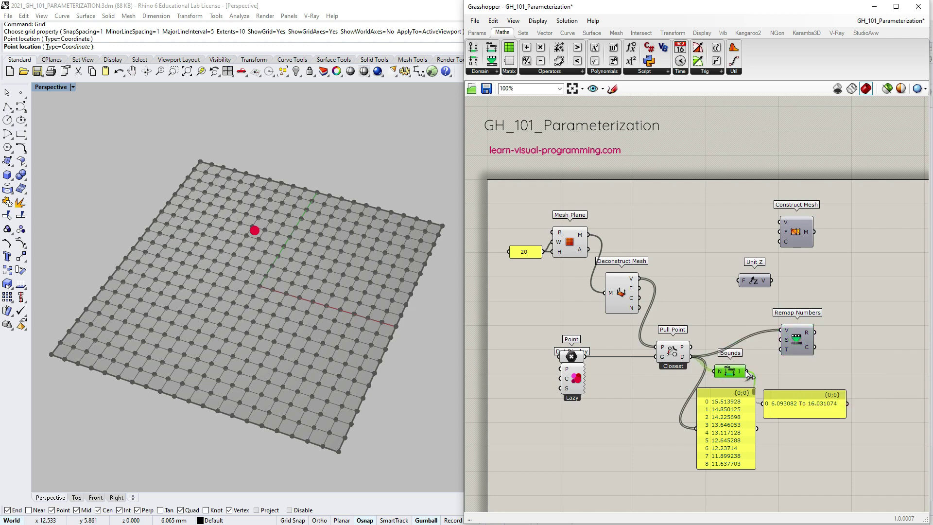
drag(748, 374, 800, 354)
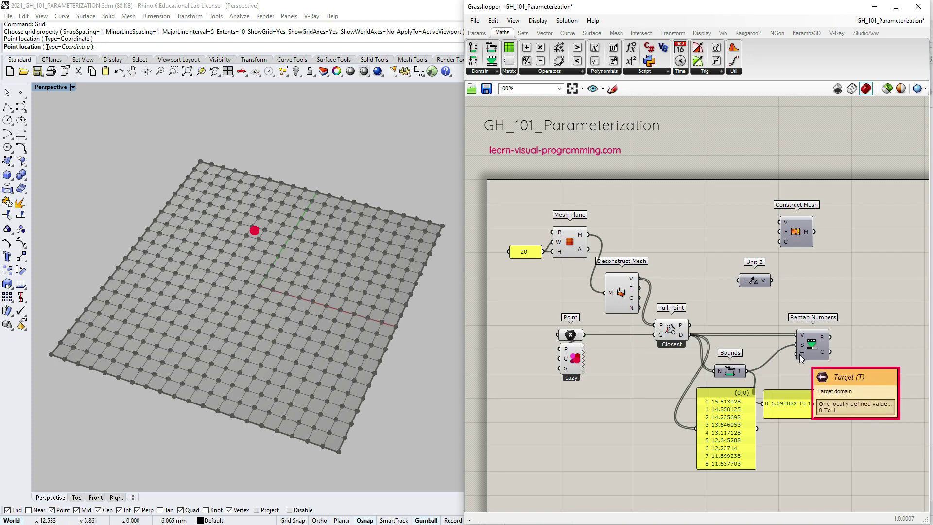
Step: Create a '0 to 5' panel as Remap Numbers' target domain
double_click(792, 380)
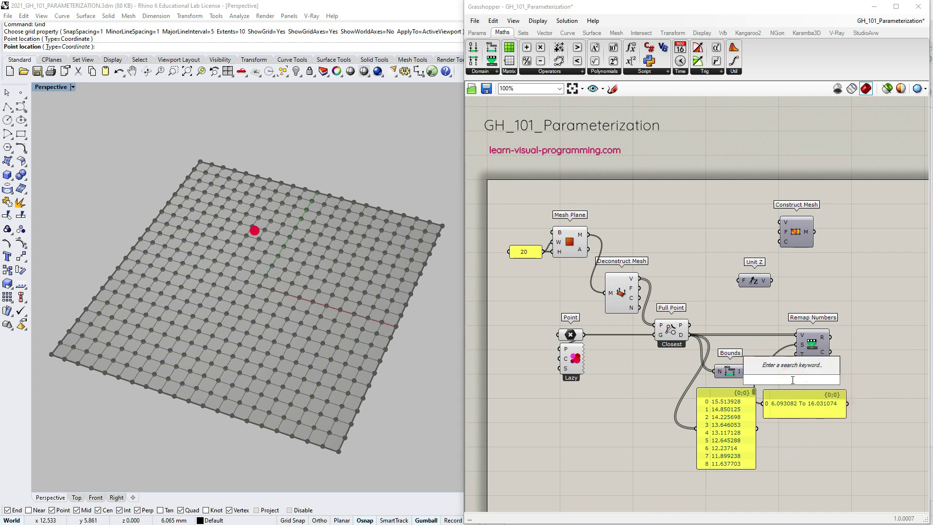
text("0 to)
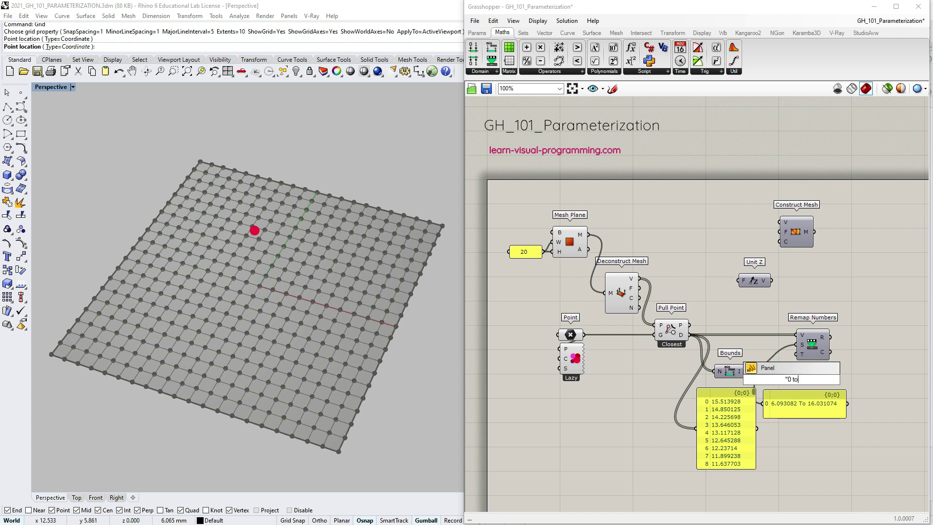
text( 5)
key(Return)
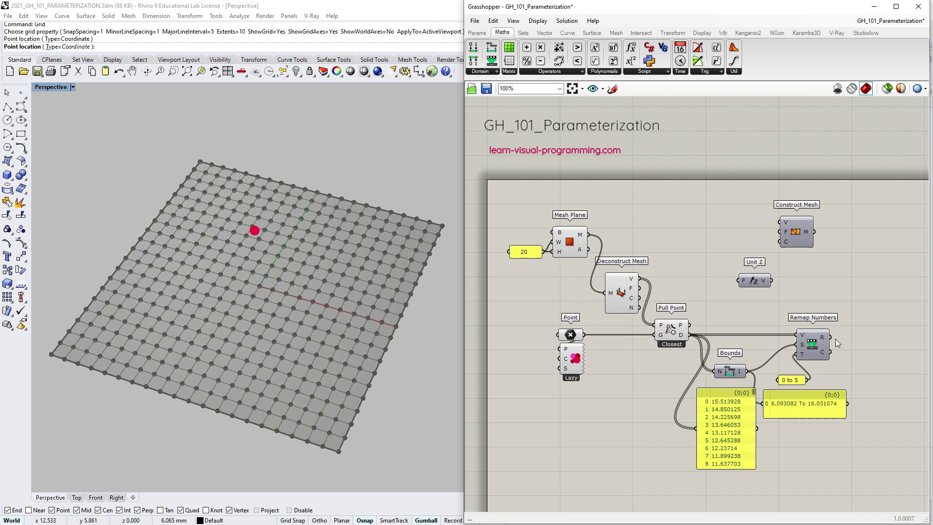
mouse_move(822, 340)
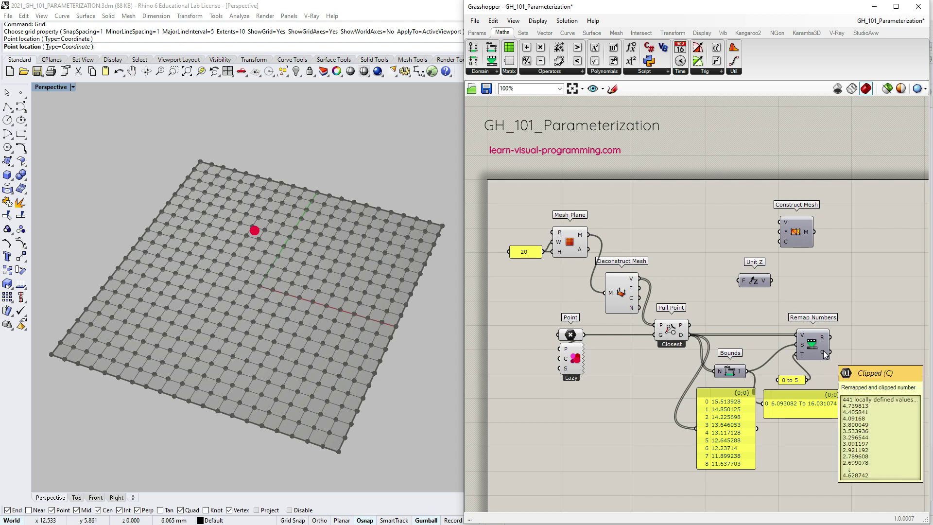
Step: Copy the distance panel beside Remap Numbers and show the remapped values in it
click(726, 427)
key(ctrl+c)
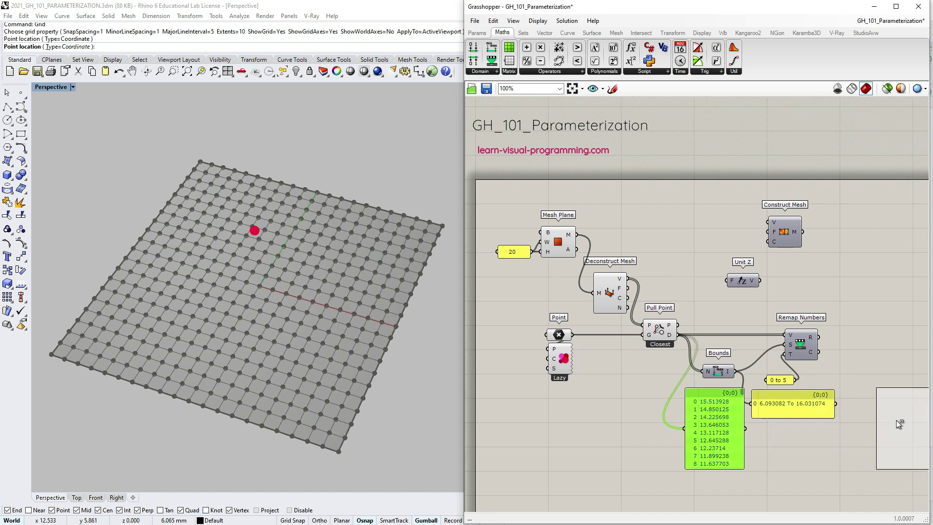
key(ctrl+v)
drag(818, 337, 859, 401)
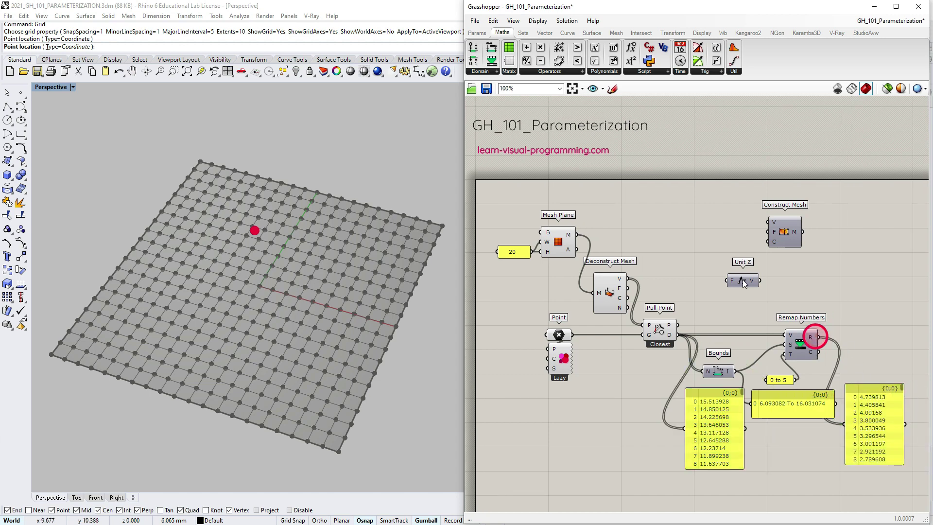
drag(739, 277, 800, 281)
Step: Shift Construct Mesh and Unit Z right and wire the remapped values into Unit Z's factor
drag(788, 227, 892, 229)
drag(804, 284, 821, 285)
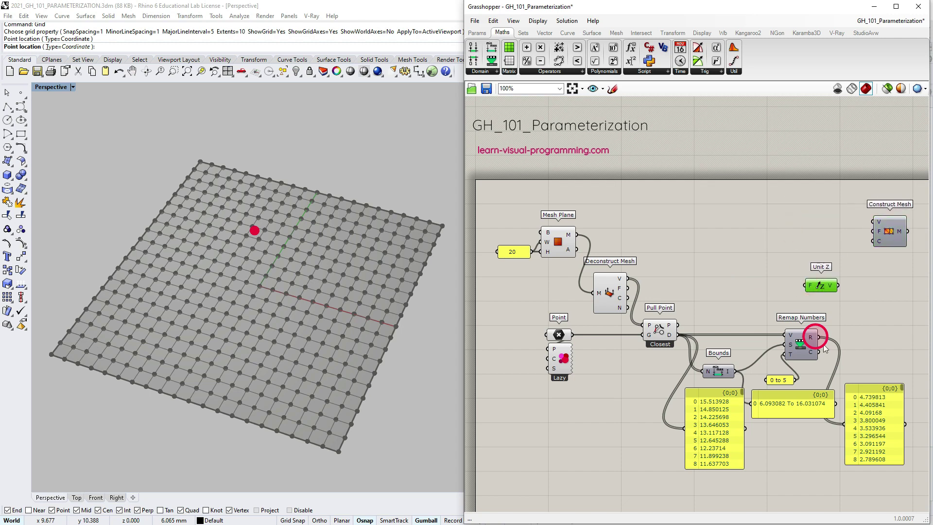
drag(817, 337, 804, 286)
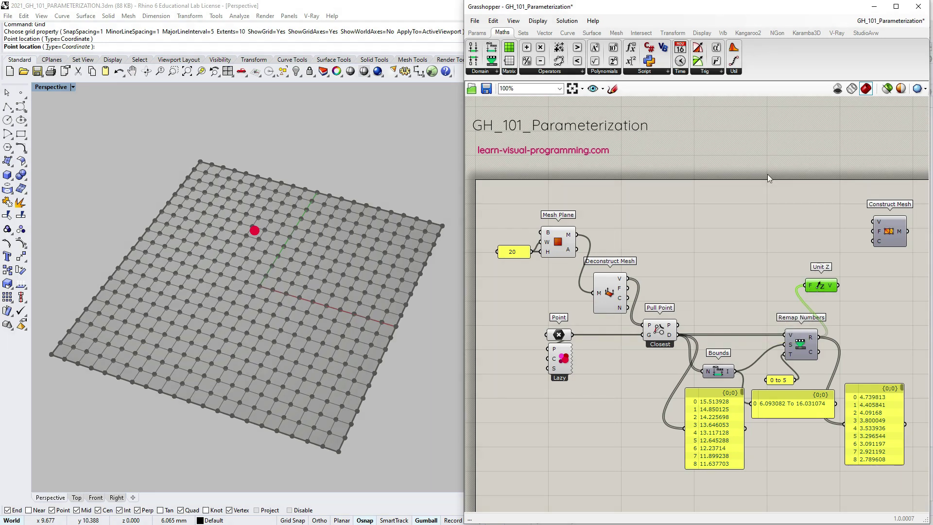
Step: Add a Move component taking Deconstruct Mesh's vertices as geometry
click(672, 33)
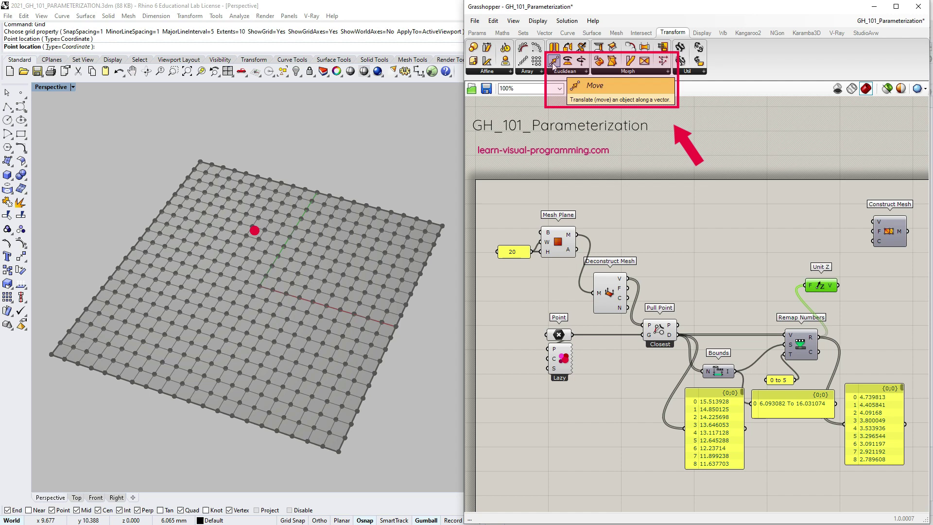
drag(552, 63, 808, 242)
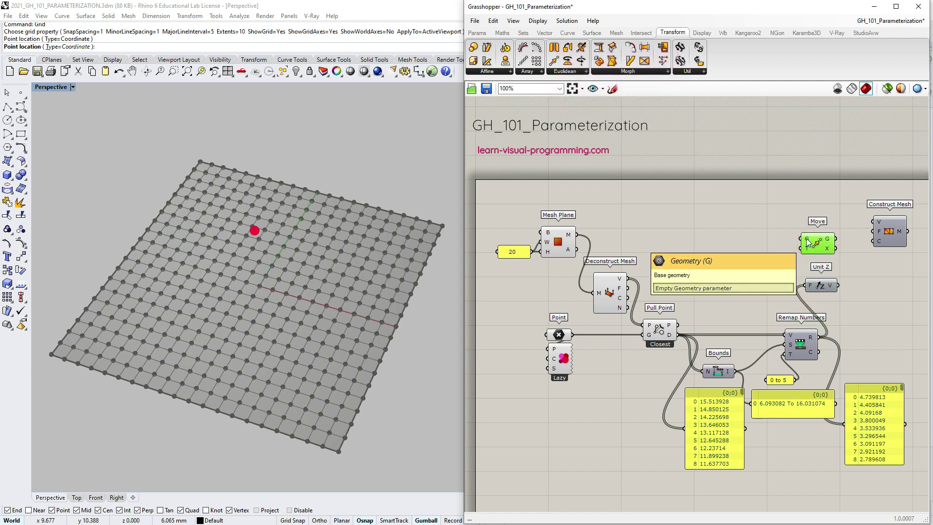
drag(628, 279, 802, 238)
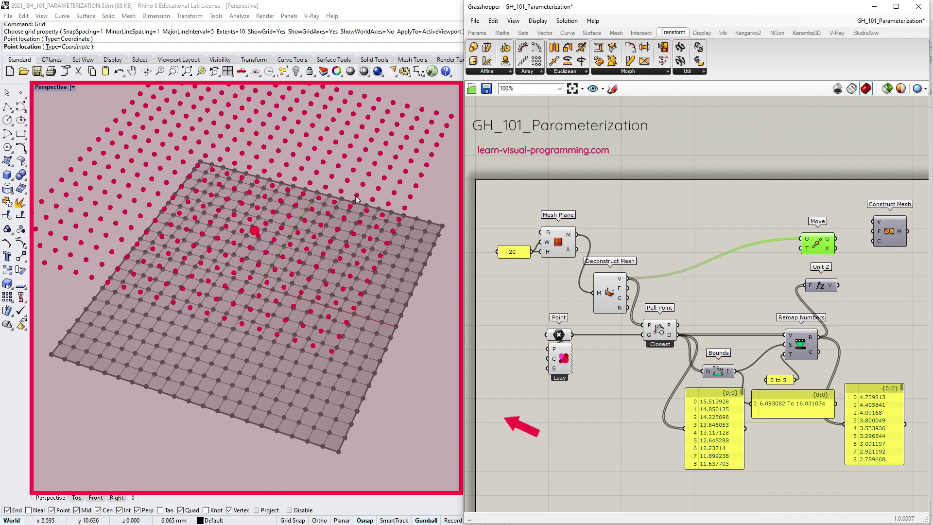
Step: Hide the preview of the components from slider to Pull Point, leaving Move's points visible
drag(479, 197, 700, 404)
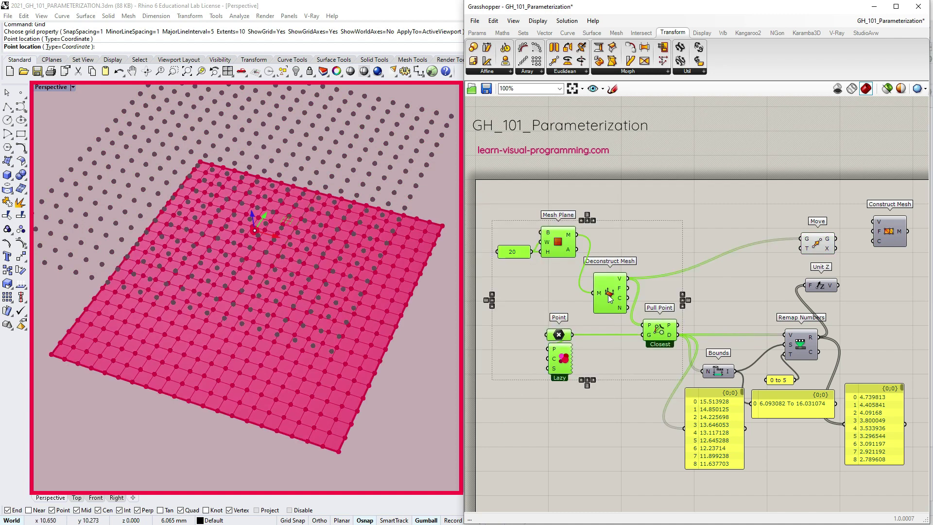
key(ctrl+q)
click(817, 243)
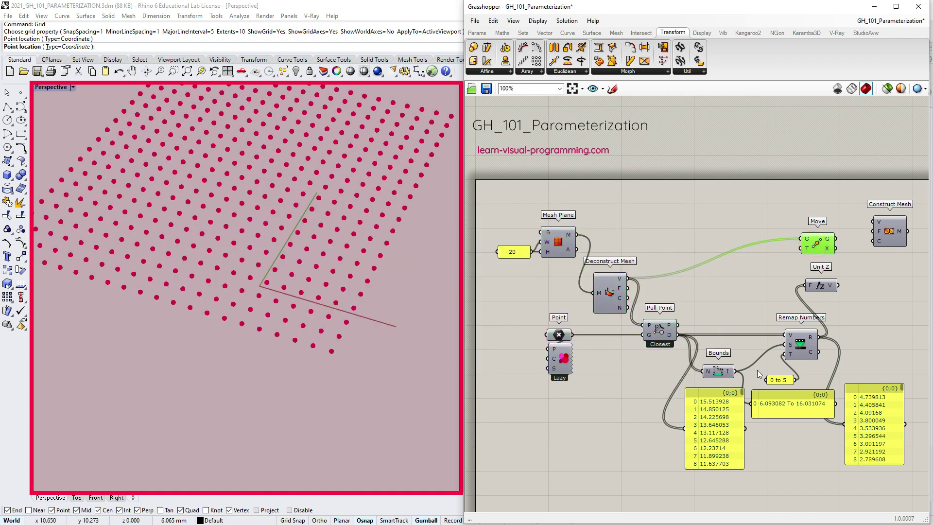
mouse_move(807, 249)
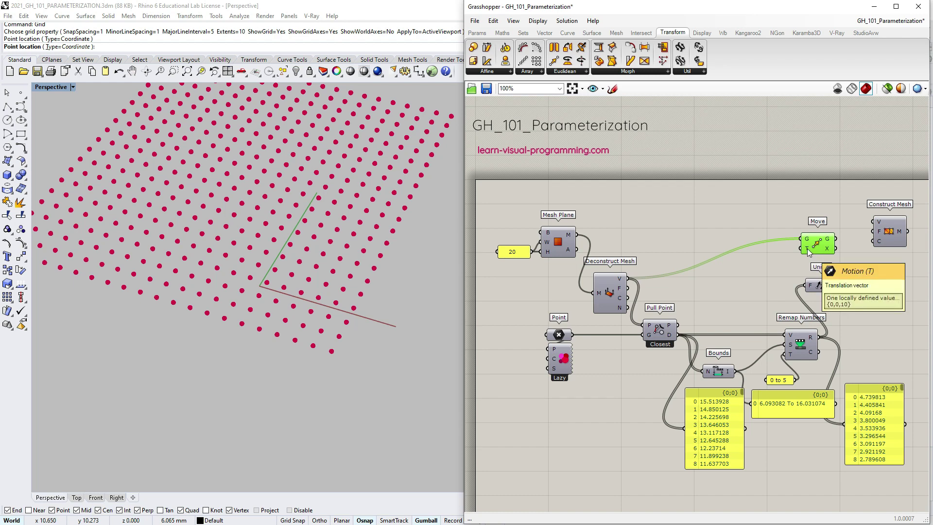
Step: Wire Unit Z's vectors into Move's motion input to lift each vertex
drag(836, 286, 802, 249)
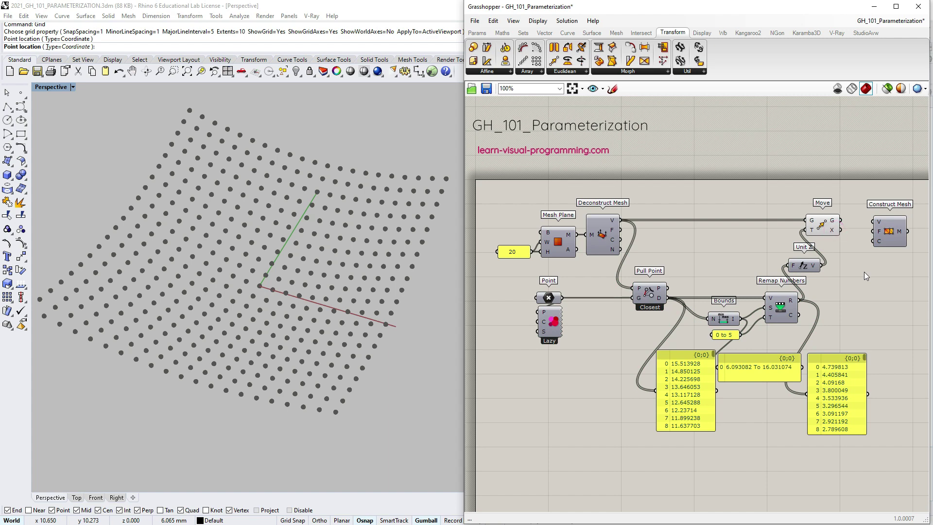
Step: Rebuild the mesh from Move's vertices and the original faces, then drag the attractor to reshape it
mouse_move(896, 233)
mouse_down()
mouse_move(857, 229)
mouse_move(871, 215)
mouse_up()
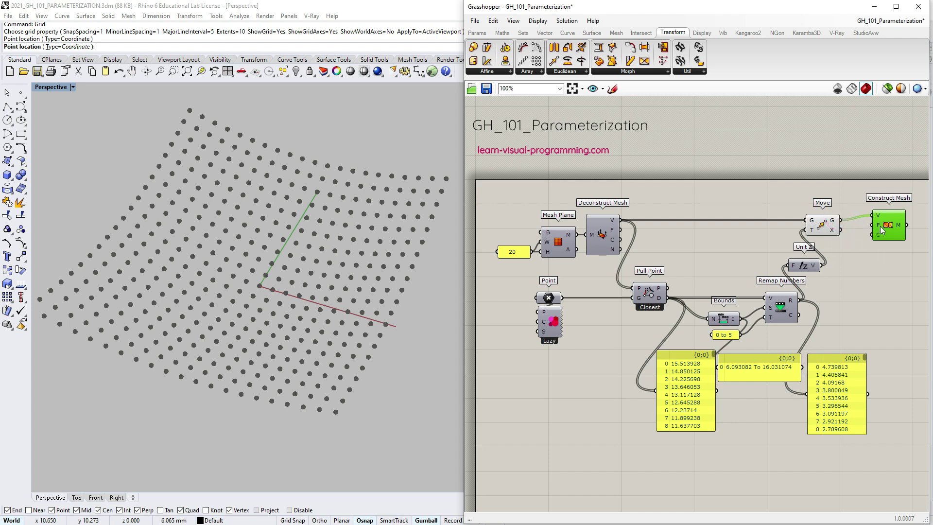
mouse_move(879, 224)
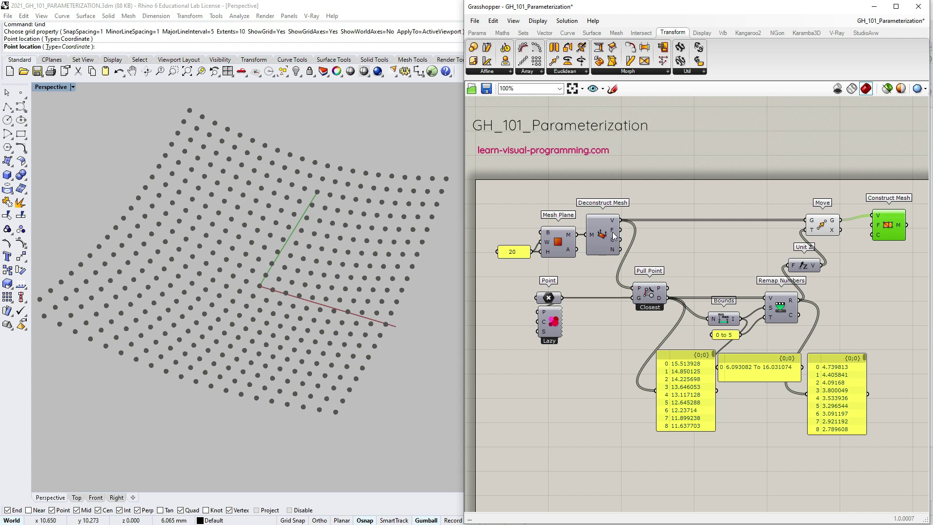
mouse_move(613, 236)
drag(620, 230, 872, 226)
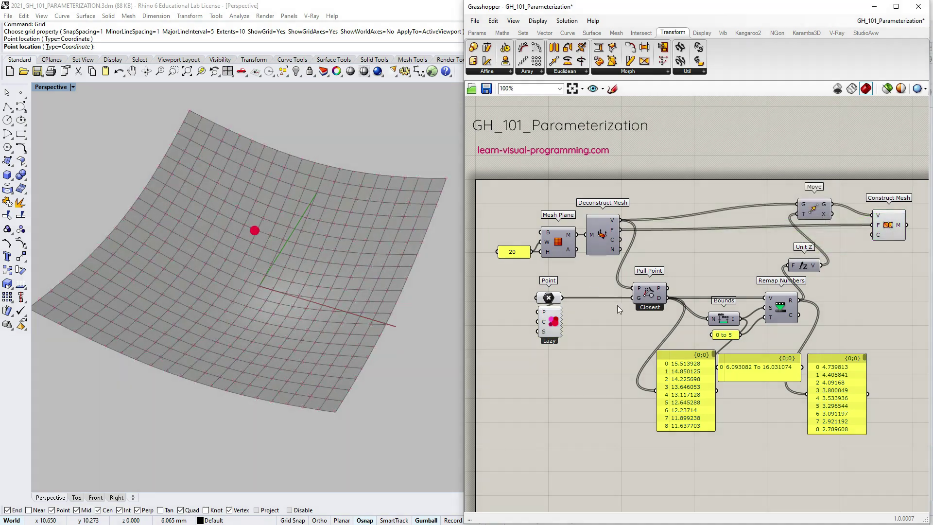
click(548, 297)
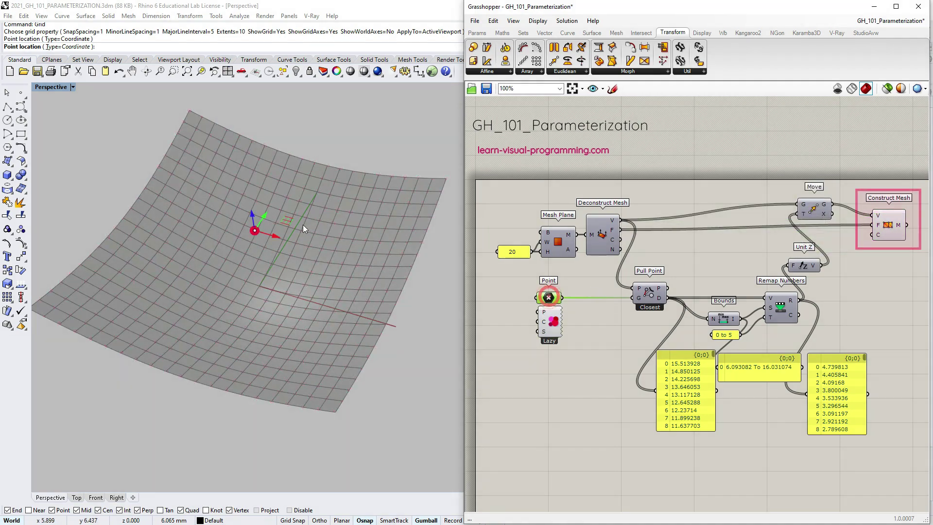
mouse_move(302, 224)
mouse_down()
mouse_move(255, 213)
mouse_move(237, 226)
mouse_move(258, 204)
mouse_move(260, 266)
mouse_move(384, 296)
mouse_move(284, 279)
mouse_move(269, 232)
mouse_move(253, 260)
mouse_move(253, 217)
mouse_up()
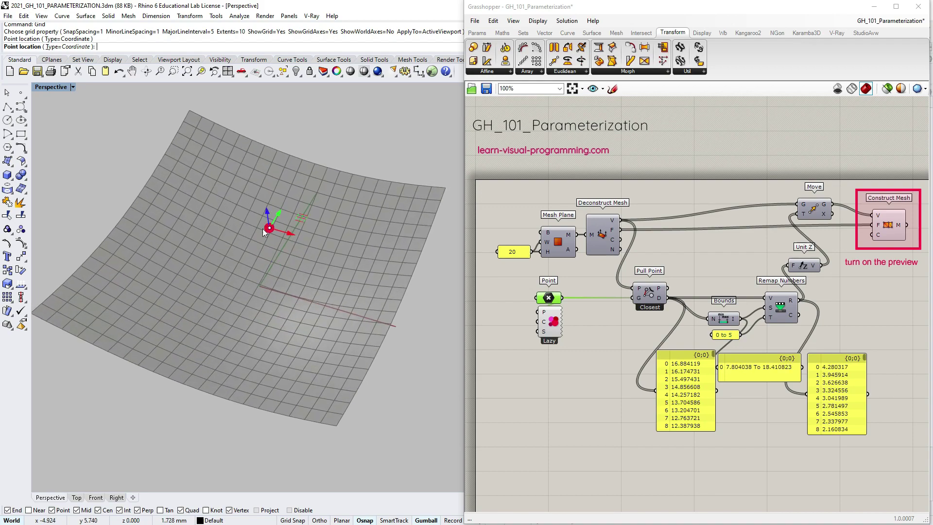
Step: Nudge the attractor, then duplicate the results panel and wire it to Remap's clipped output
shift+right_drag(355, 270, 367, 279)
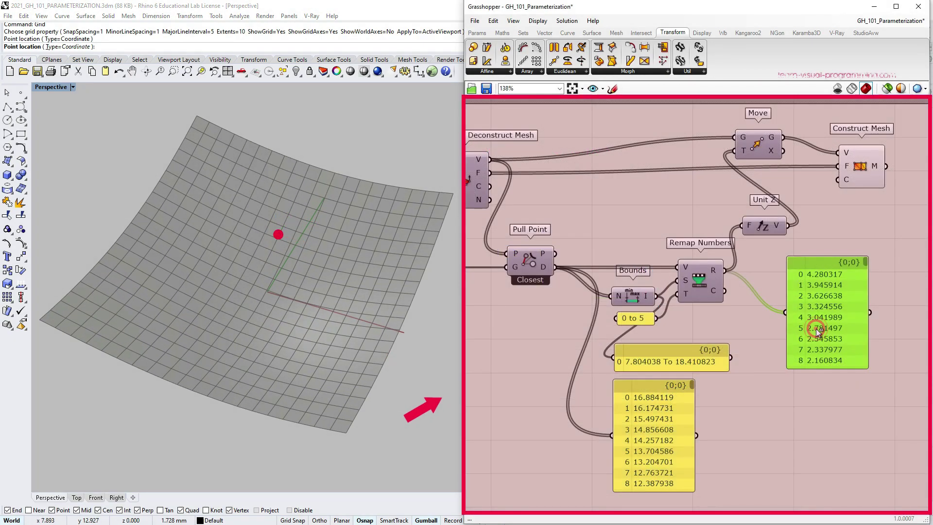
alt+drag(815, 328, 815, 450)
drag(723, 290, 784, 433)
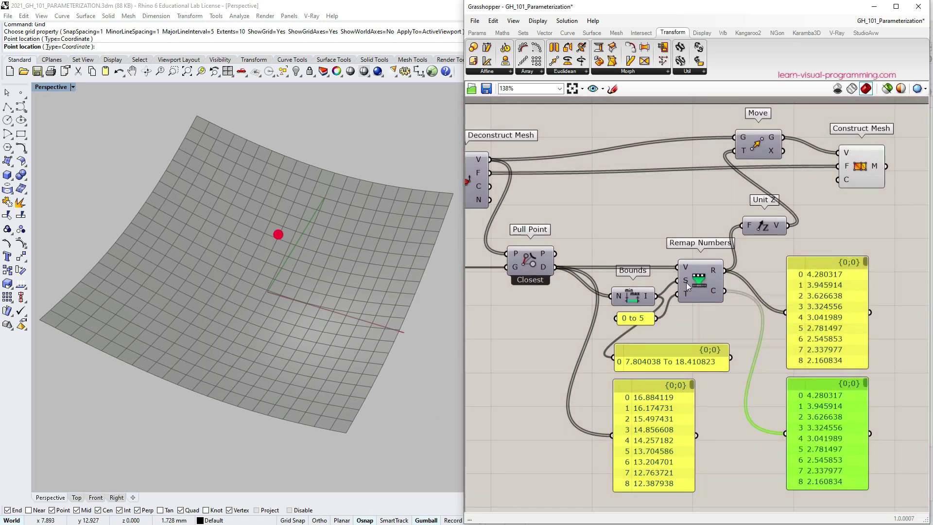
Step: Move Bounds above Remap Numbers and disconnect it from Remap's source input
mouse_move(686, 282)
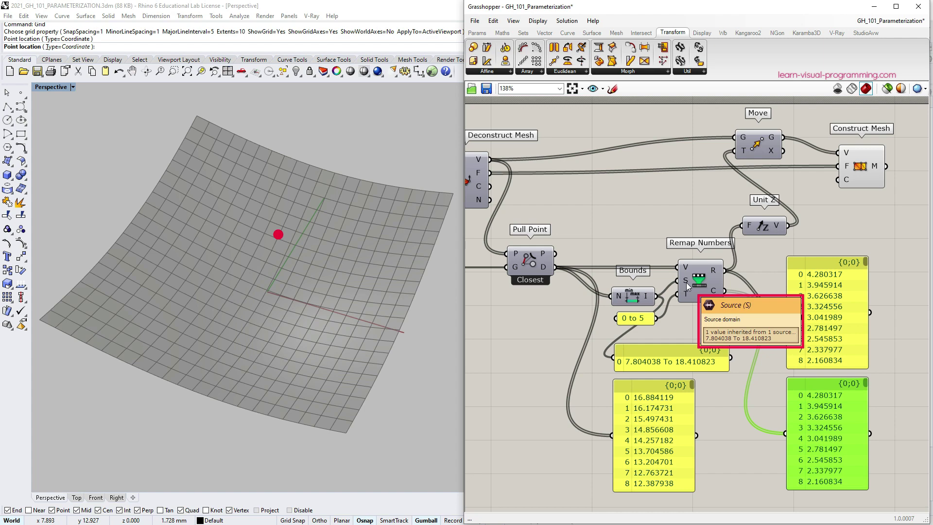
drag(625, 297, 590, 244)
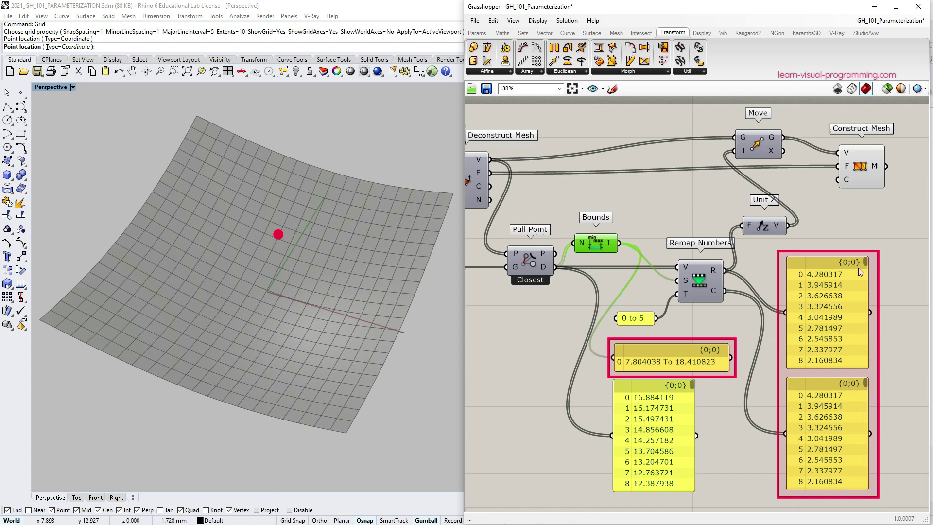
mouse_move(865, 262)
mouse_down()
mouse_move(861, 372)
mouse_move(867, 262)
mouse_up()
mouse_move(865, 384)
mouse_down()
mouse_move(865, 486)
mouse_move(865, 383)
mouse_up()
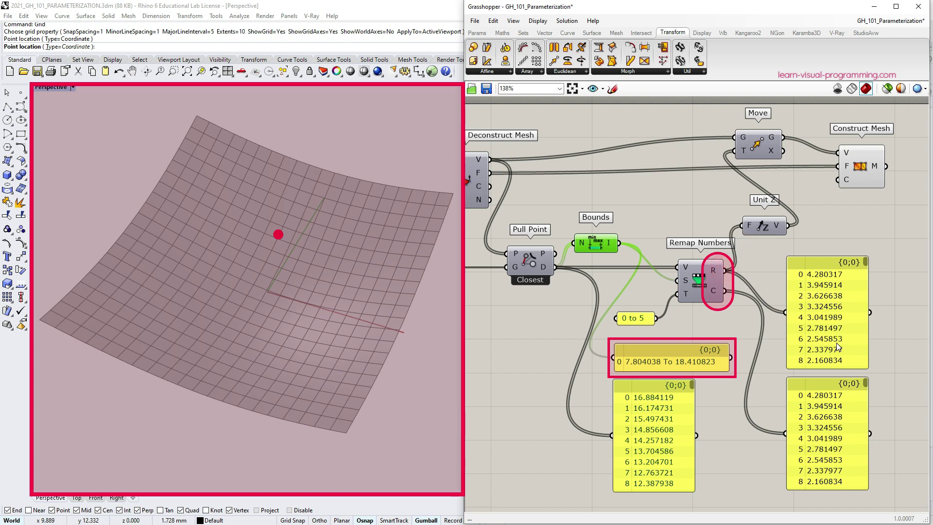
right_click(686, 280)
mouse_move(759, 316)
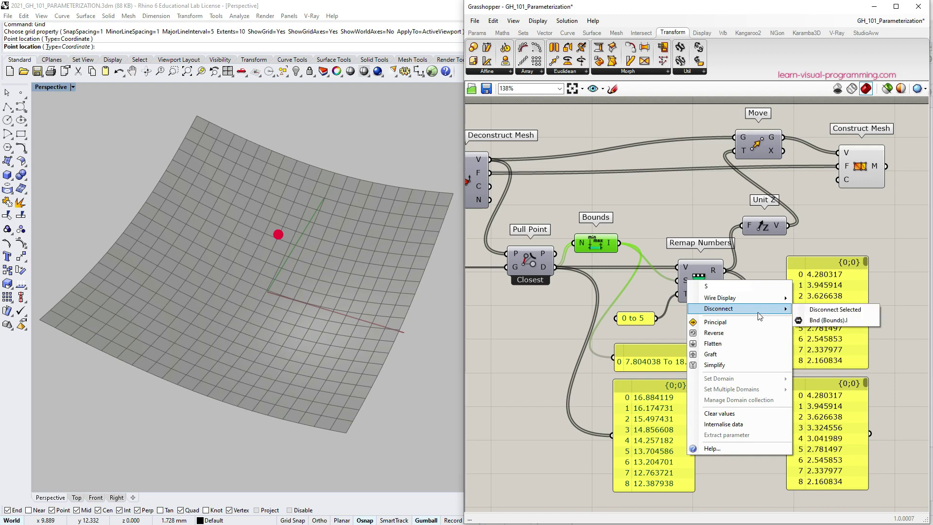
click(819, 320)
right_drag(679, 319, 669, 313)
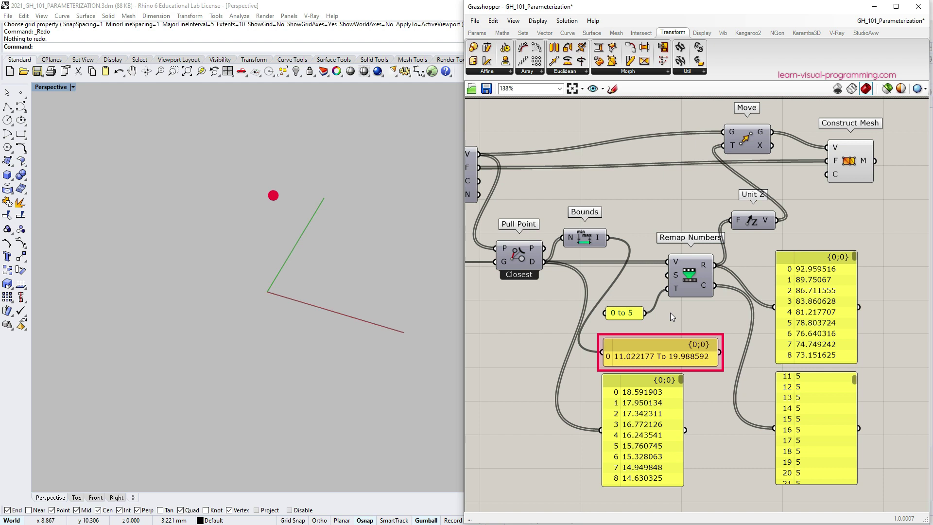
Step: Create a '0 to 10' panel as Remap's source domain and show its clipped output below
click(673, 314)
double_click(673, 314)
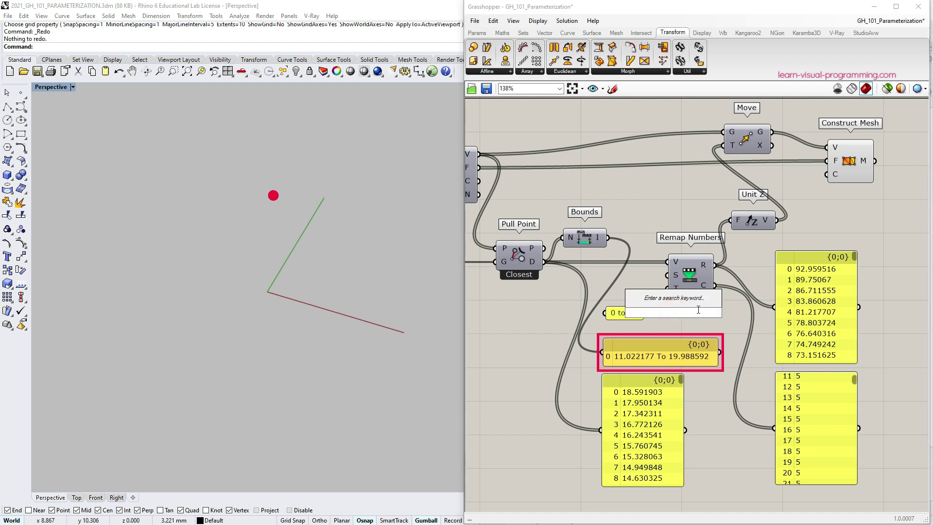
text("0to)
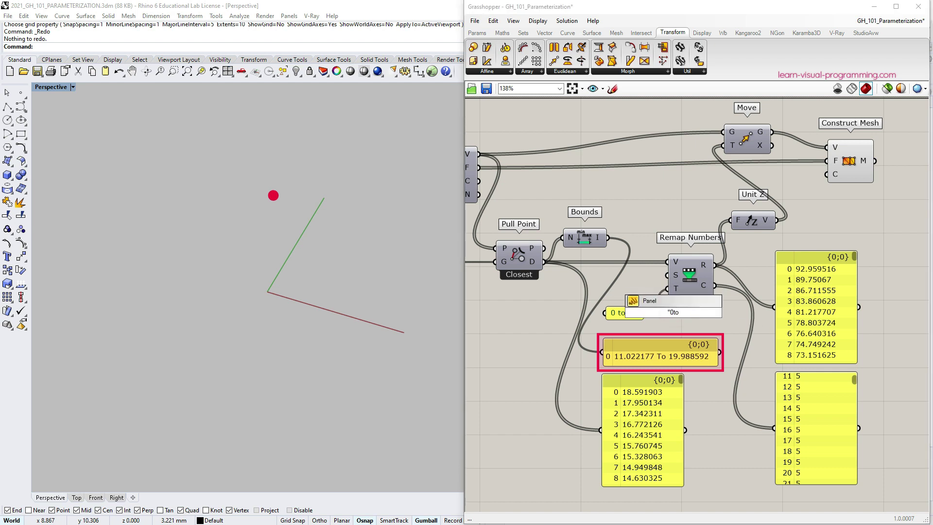
text( 10)
key(Return)
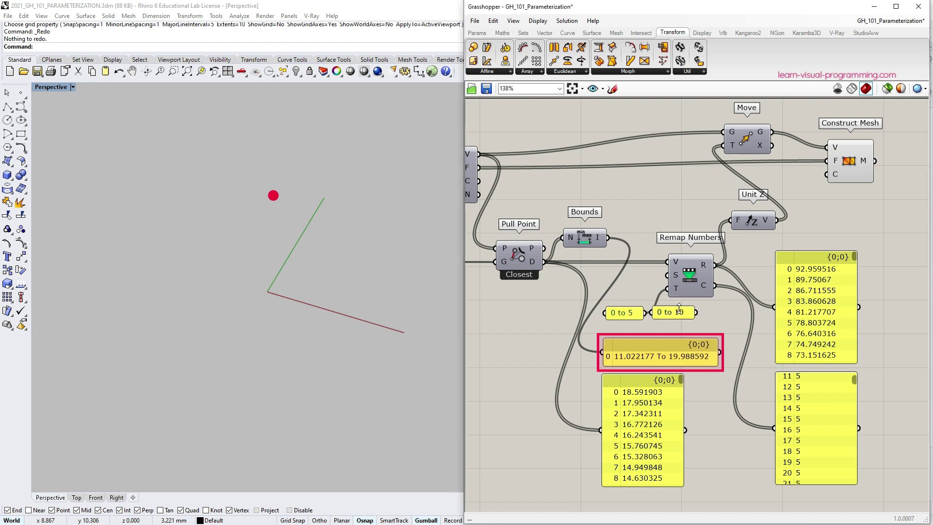
drag(679, 312, 674, 277)
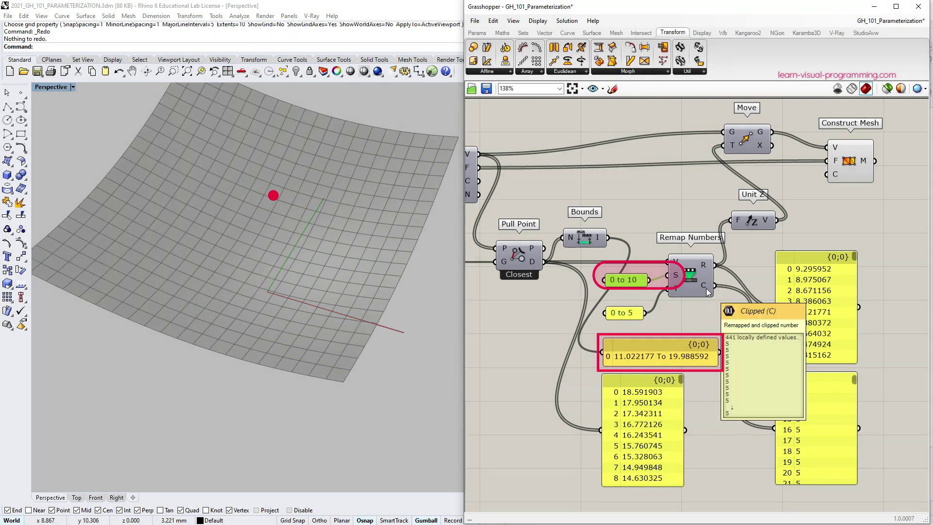
drag(713, 285, 736, 220)
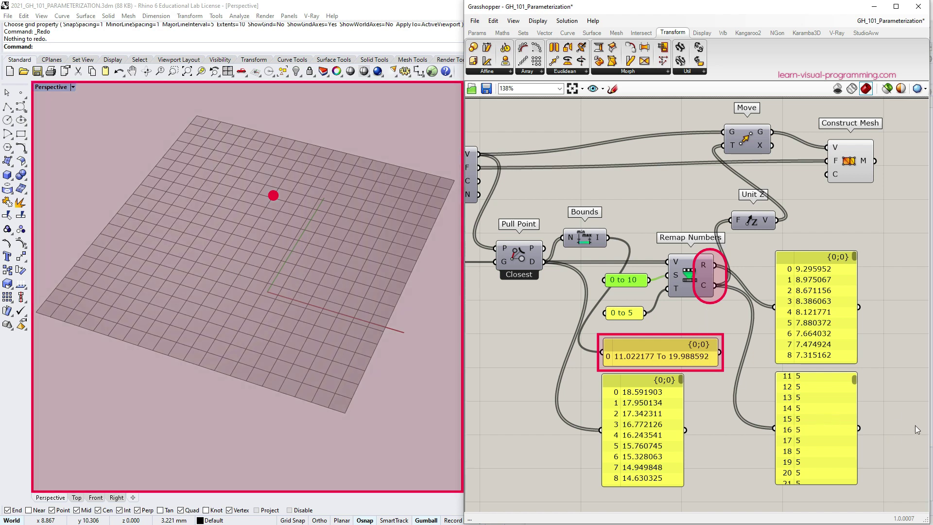
drag(824, 394, 856, 372)
Step: Drag the attractor point down in Z to dent the mesh
scroll(855, 375, down, 2)
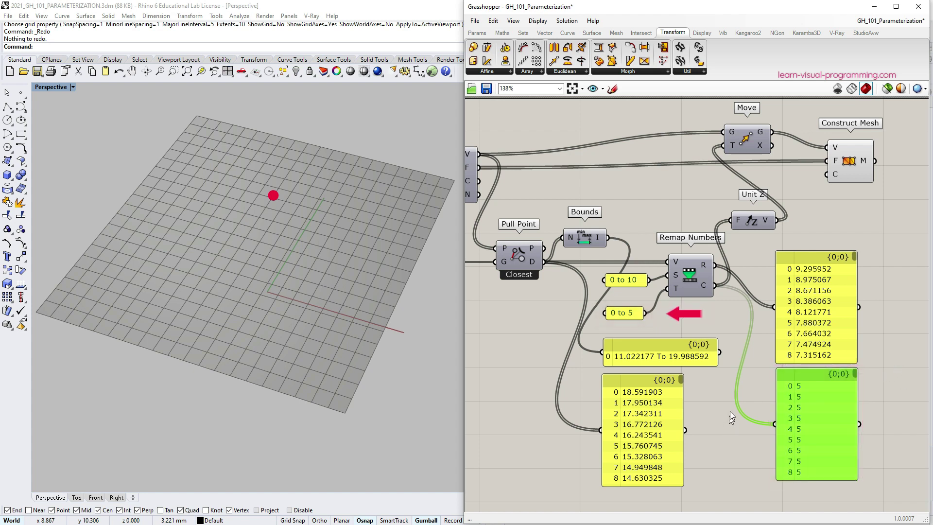
mouse_move(675, 275)
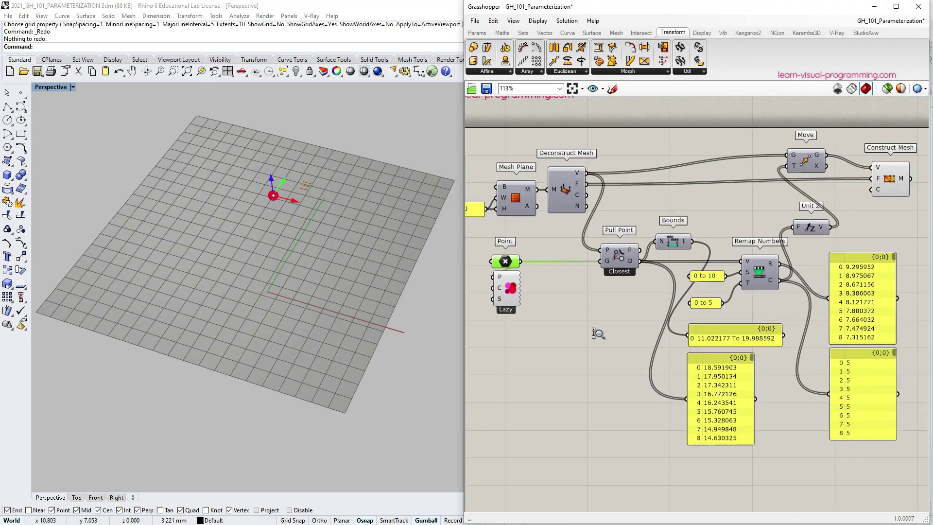
scroll(596, 334, down, 1)
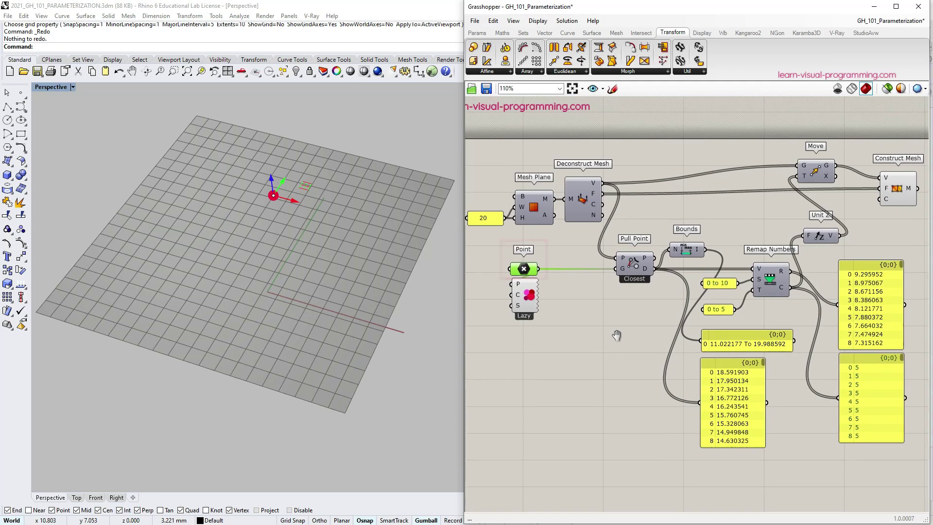
drag(271, 179, 263, 243)
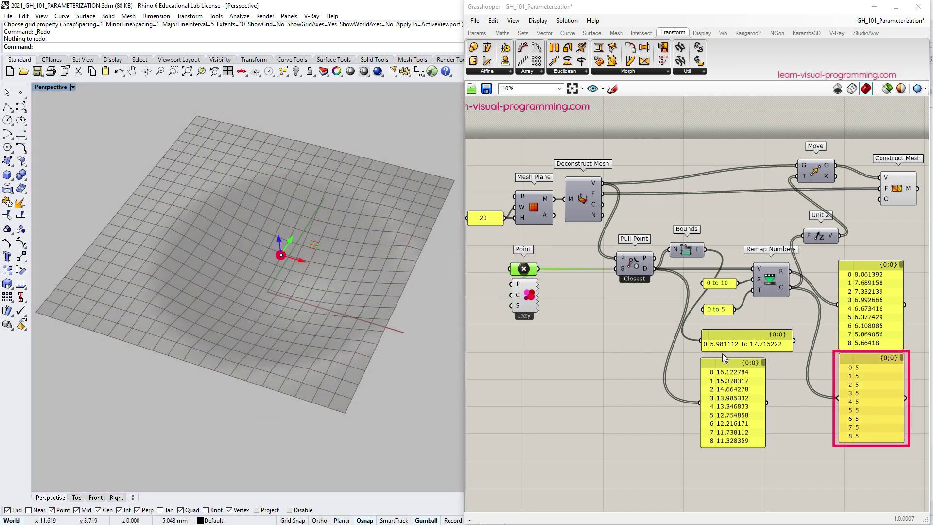
Step: Wire Remap Numbers' full unclipped results into Unit Z's factor
click(864, 397)
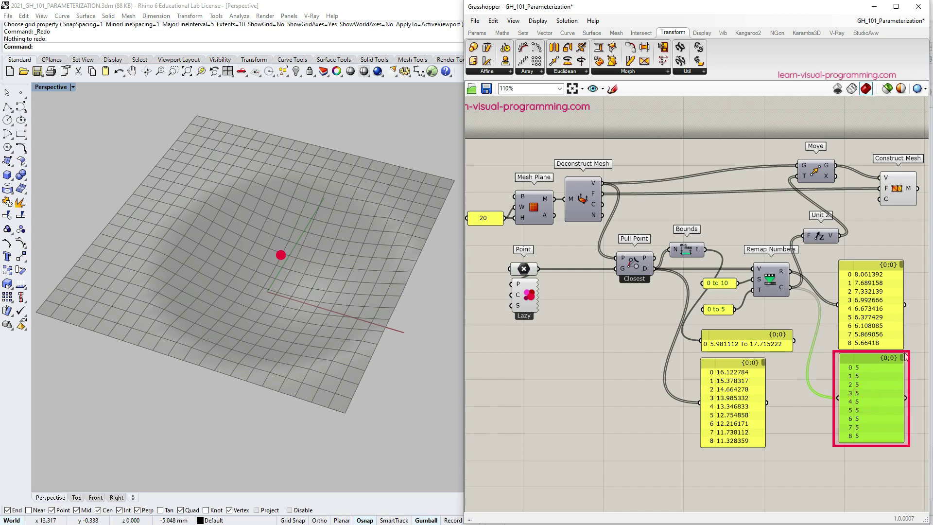
drag(901, 358, 899, 364)
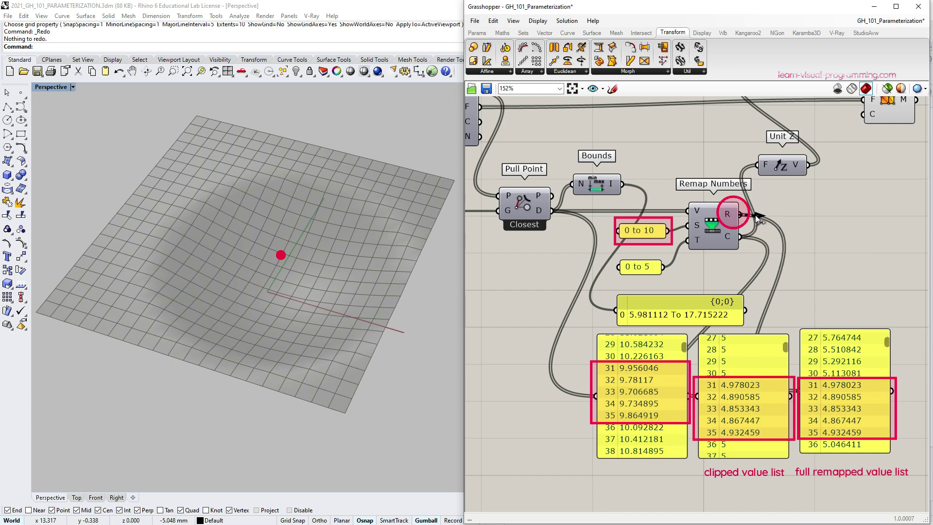
drag(756, 216, 756, 165)
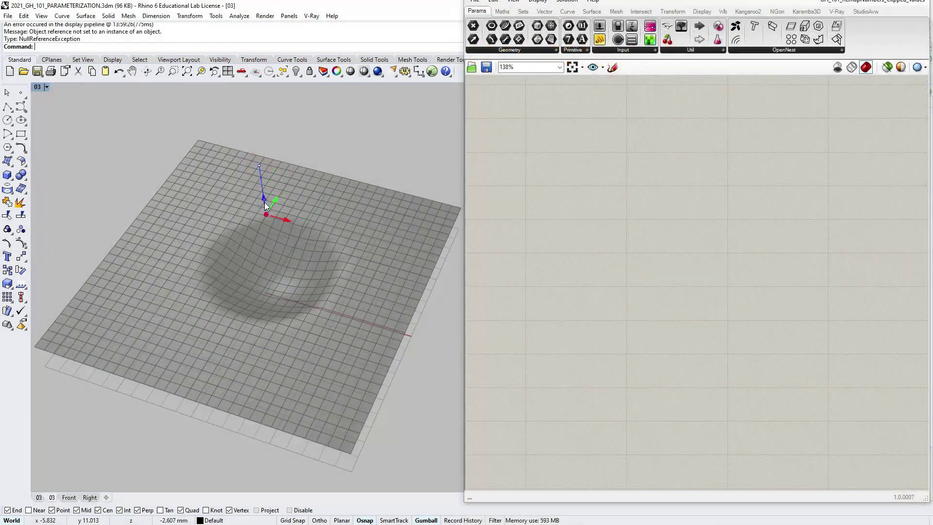
Step: Lower then raise the attractor point to vary the bowl's depth, viewing it from several angles
drag(266, 208, 279, 279)
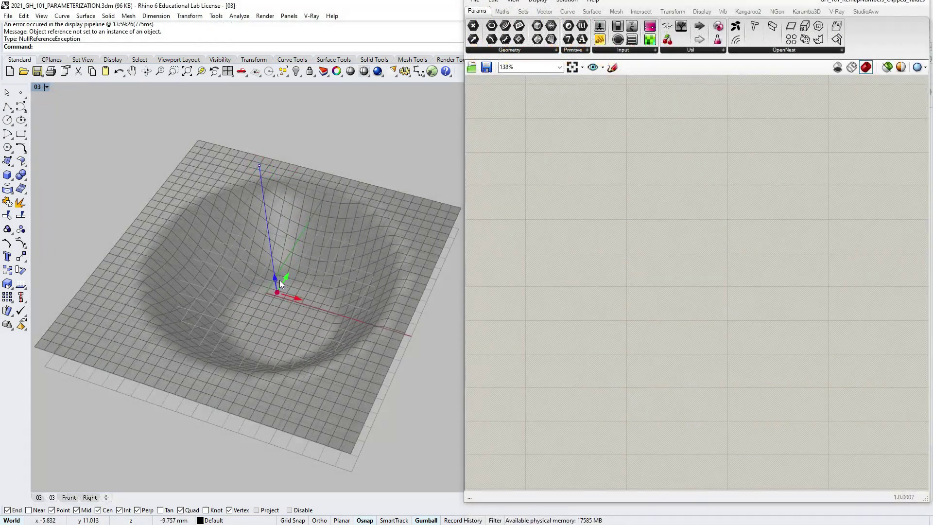
right_drag(351, 295, 380, 221)
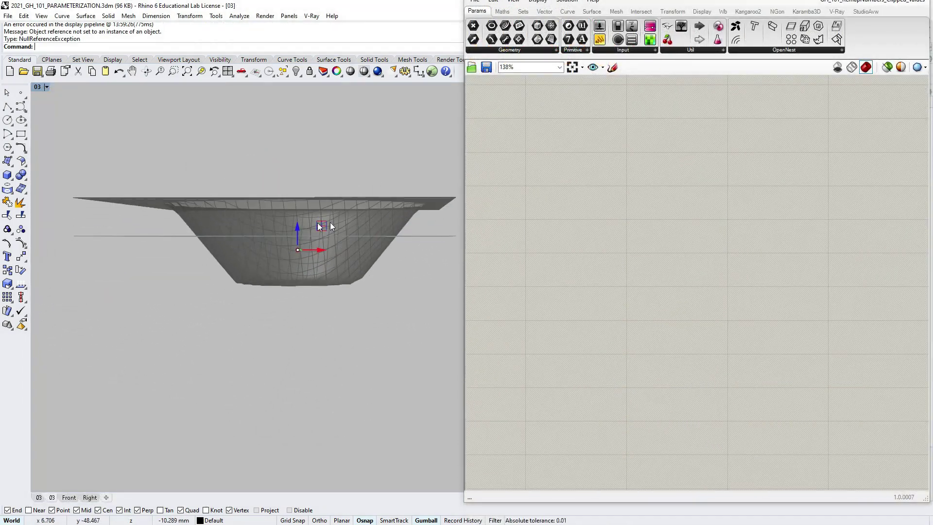
drag(299, 220, 304, 135)
right_drag(304, 135, 327, 210)
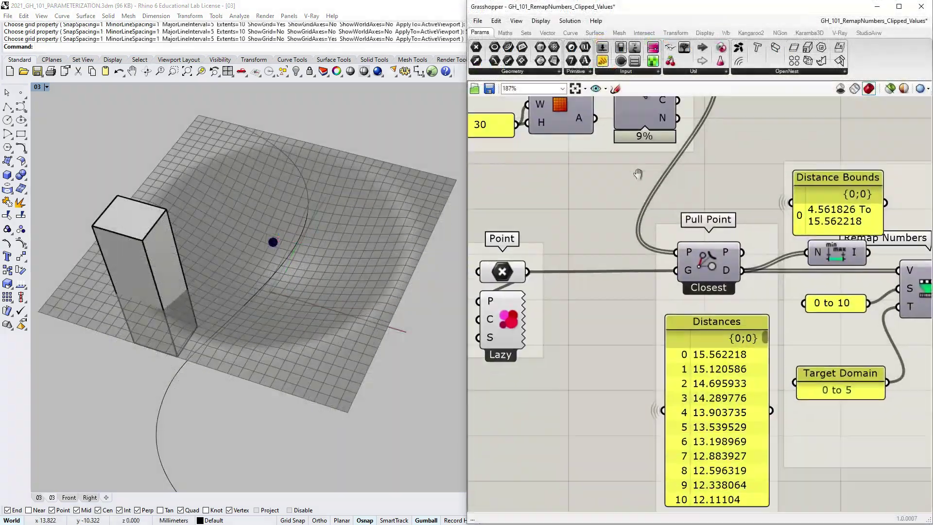
scroll(641, 125, up, 2)
right_drag(638, 125, 654, 131)
Step: Add a Geometry parameter referencing the Rhino box and curve, wired into Pull Point's G input
click(558, 71)
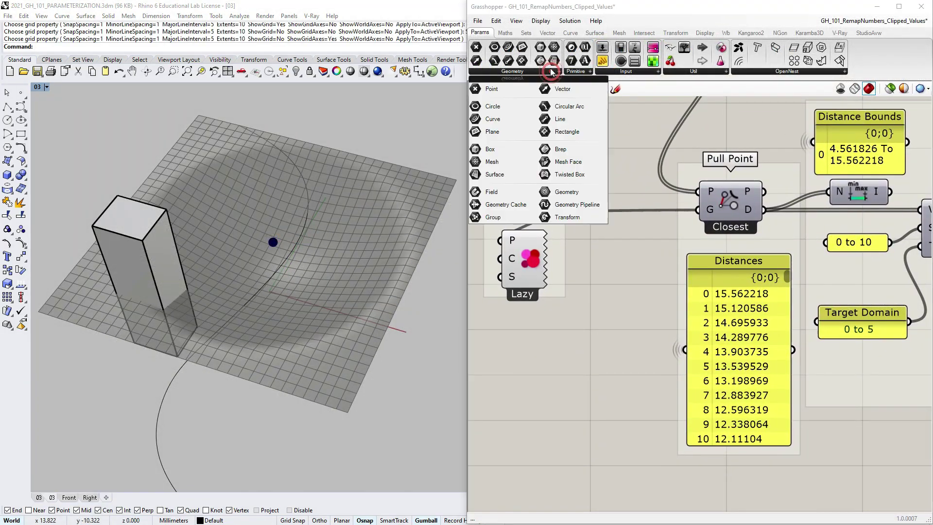
click(562, 190)
click(526, 360)
right_click(522, 353)
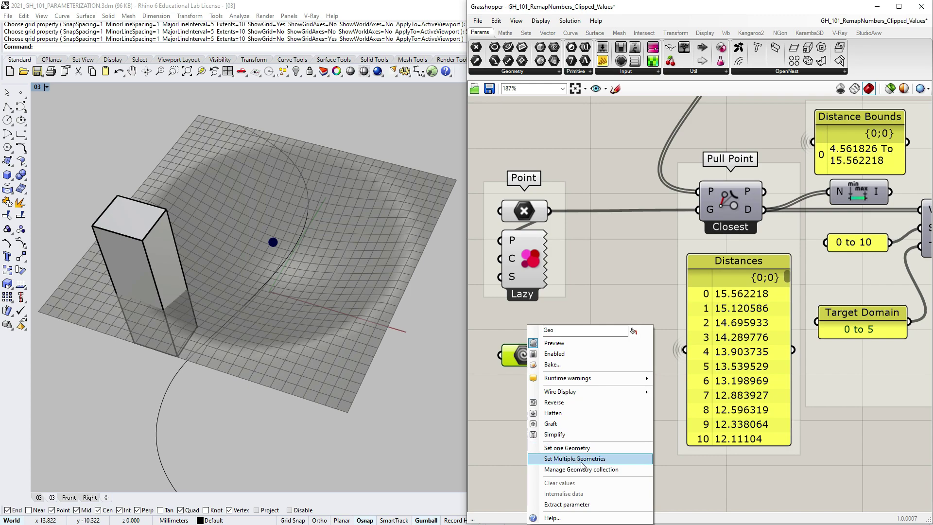
click(568, 454)
click(166, 276)
click(175, 378)
key(Return)
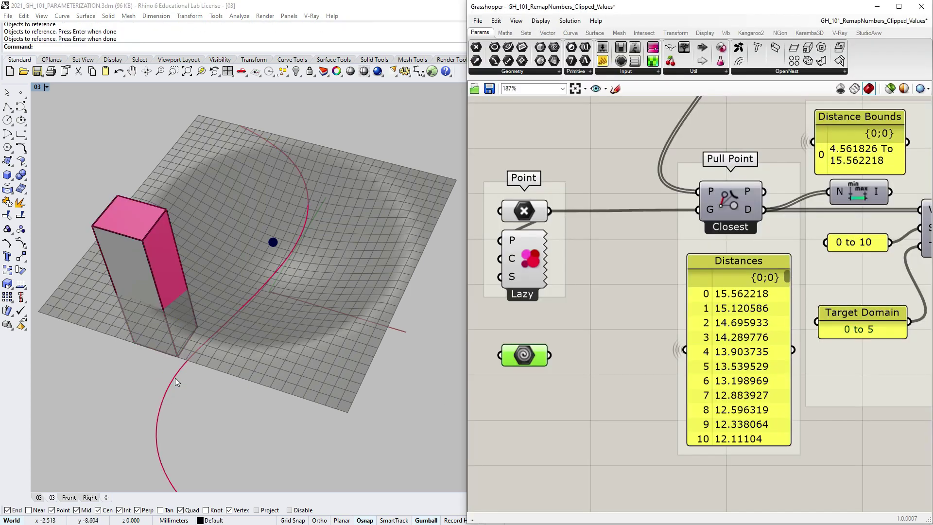
drag(550, 360, 690, 211)
drag(690, 211, 698, 209)
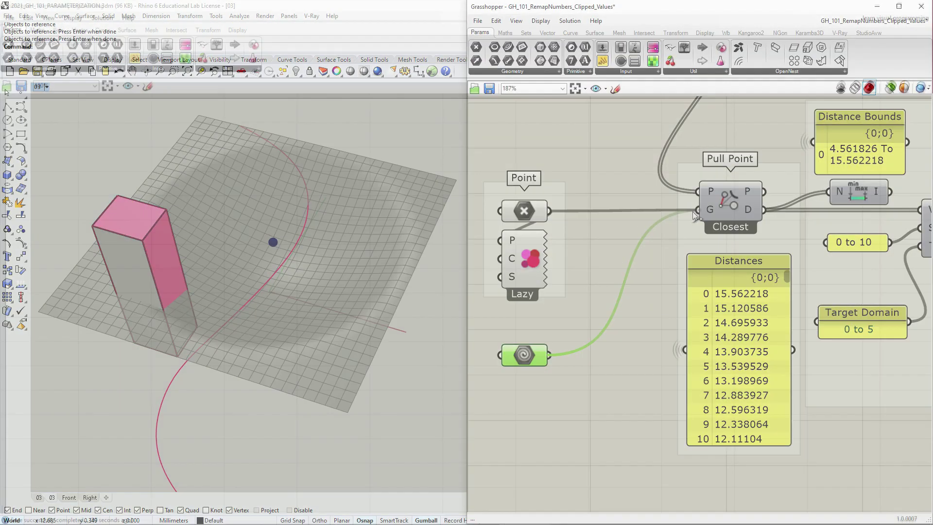